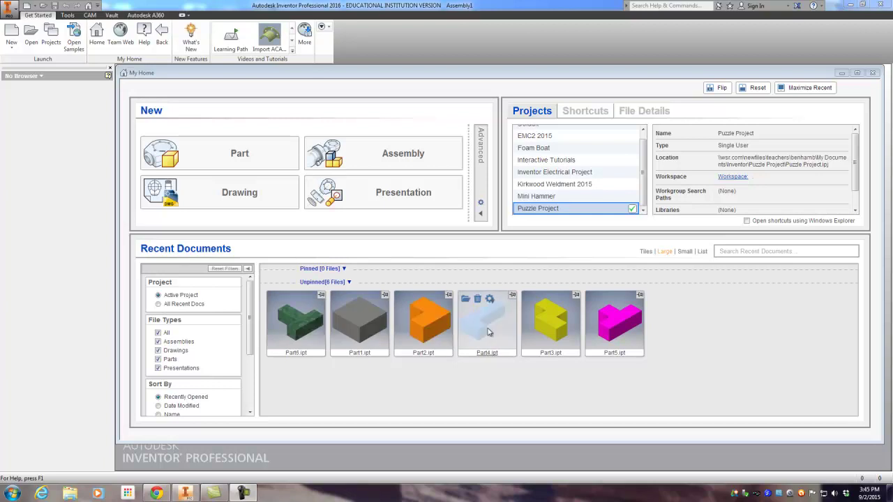
Step: Create a new assembly and place a single instance of Part1 in it, using the home view
{"action": "mouse_move", "coordinate": [621, 340]}
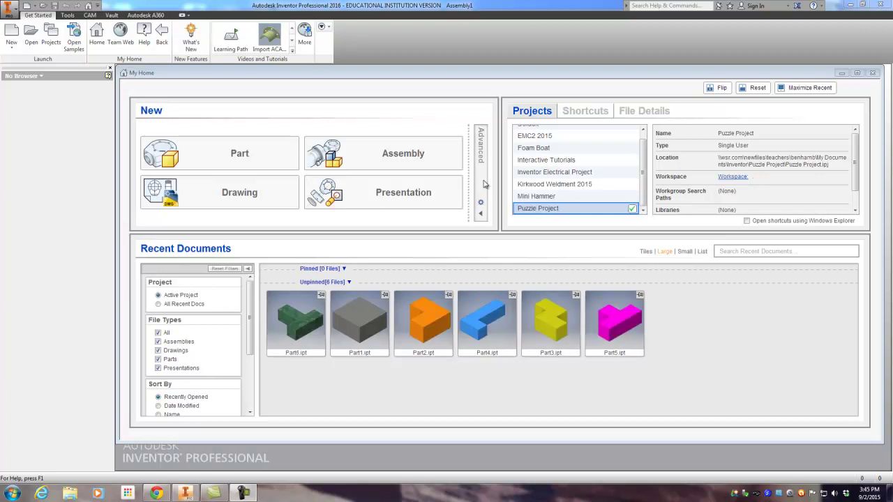
{"action": "left_click", "coordinate": [414, 155]}
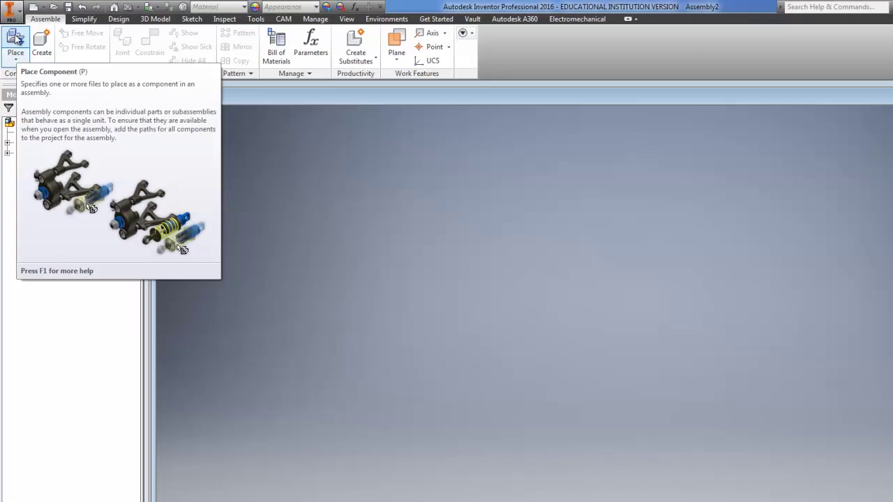
{"action": "left_click", "coordinate": [15, 38]}
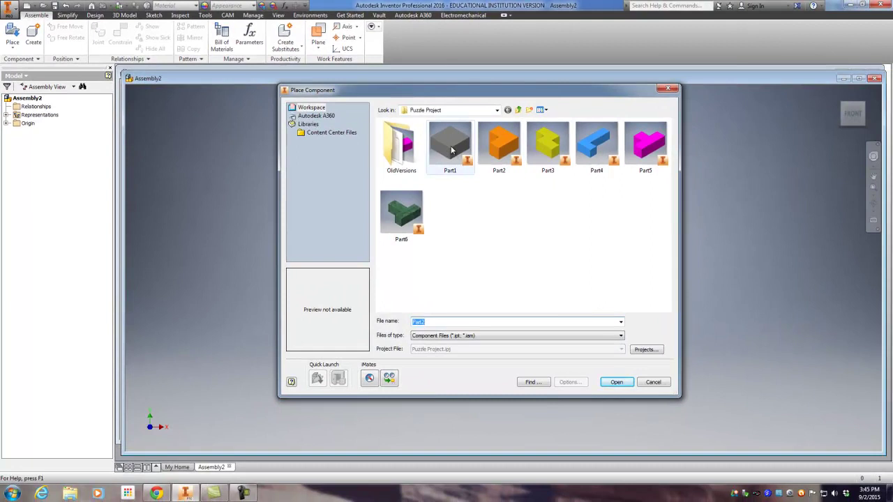
{"action": "left_click", "coordinate": [452, 150]}
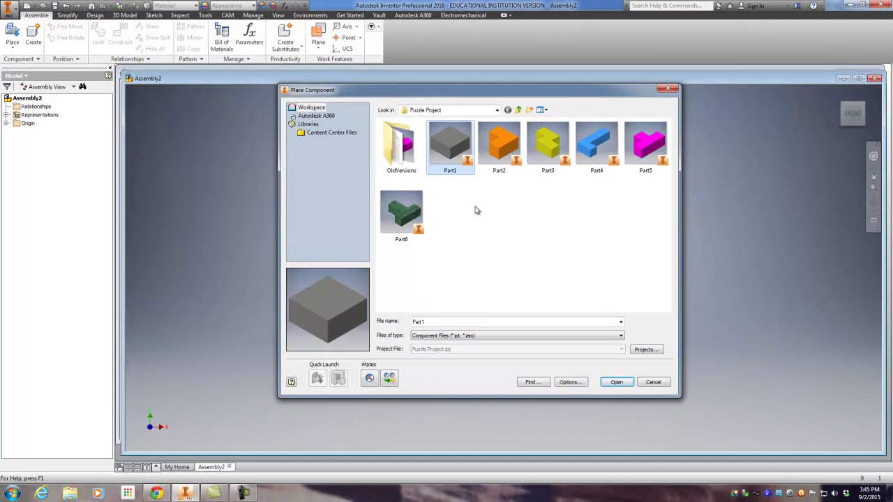
{"action": "left_click", "coordinate": [624, 385]}
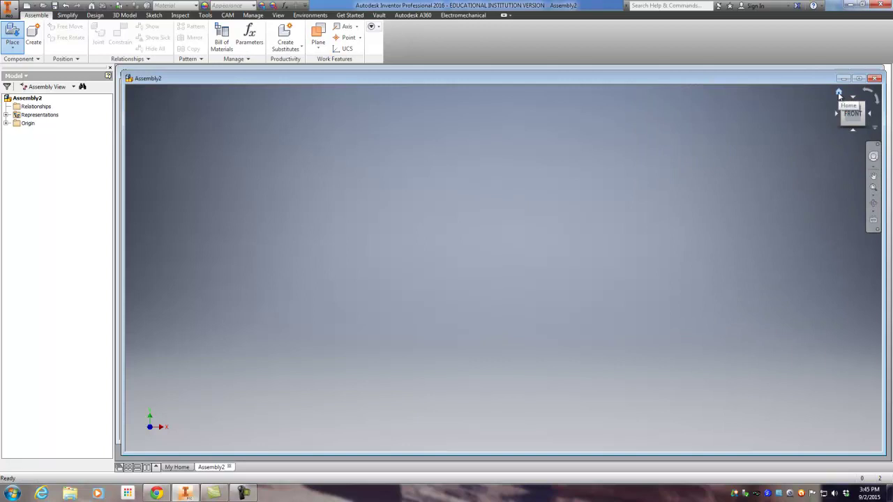
{"action": "left_click", "coordinate": [839, 94]}
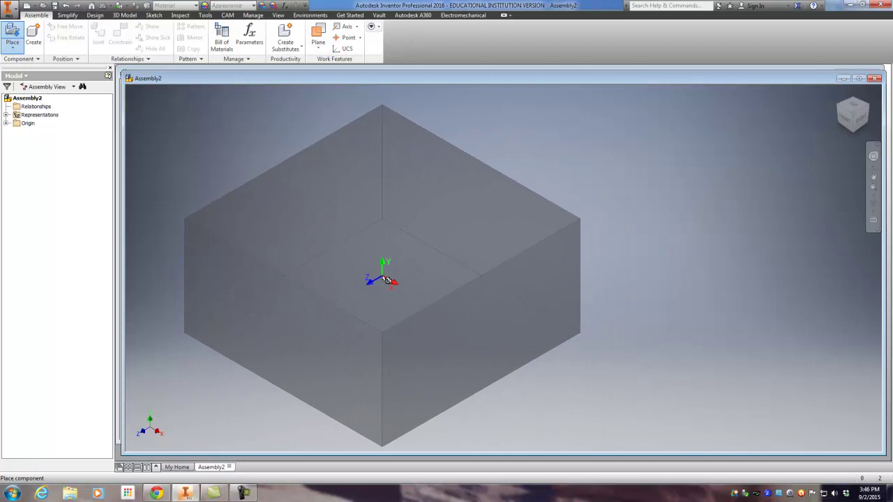
{"action": "left_click", "coordinate": [467, 279]}
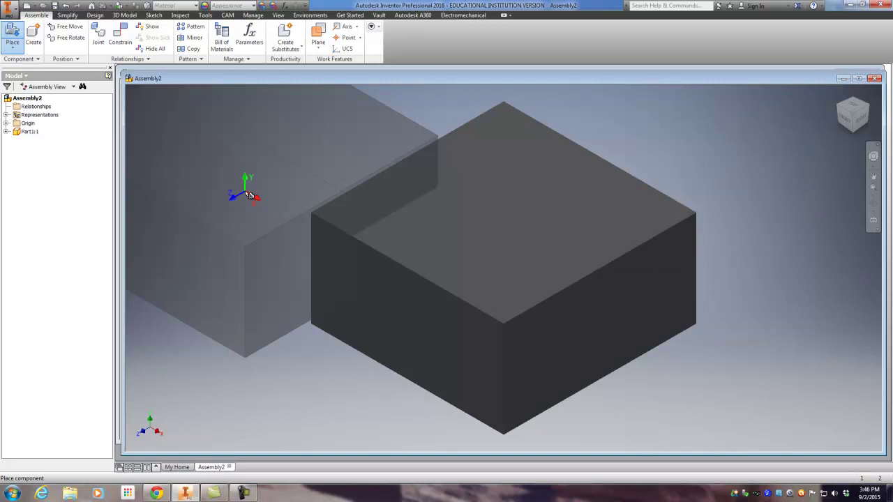
{"action": "key", "text": "Escape"}
Step: Examine the placed Part1 block from different zoom distances
{"action": "scroll", "coordinate": [265, 217], "scroll_direction": "down", "scroll_amount": 5}
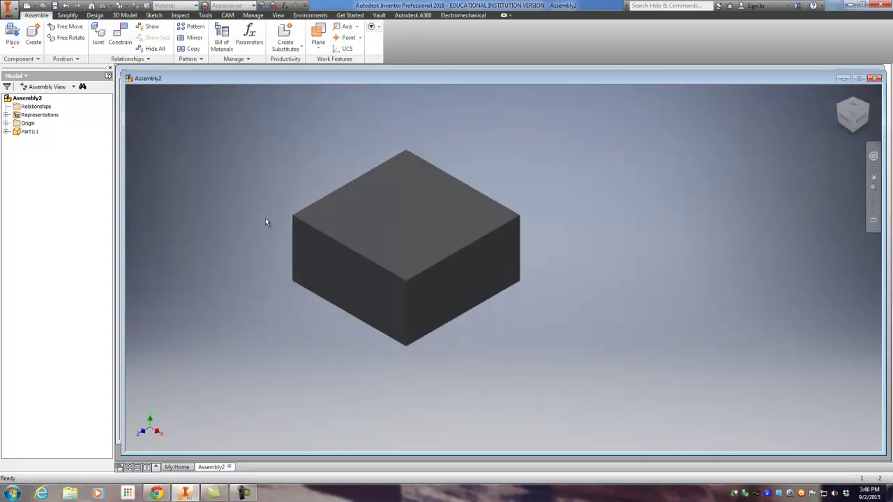
{"action": "mouse_move", "coordinate": [268, 224]}
{"action": "middle_mouse_down"}
{"action": "mouse_move", "coordinate": [306, 251]}
{"action": "mouse_move", "coordinate": [315, 247]}
{"action": "mouse_move", "coordinate": [293, 264]}
{"action": "mouse_move", "coordinate": [266, 206]}
{"action": "mouse_move", "coordinate": [323, 272]}
{"action": "mouse_move", "coordinate": [274, 205]}
{"action": "mouse_move", "coordinate": [282, 233]}
{"action": "middle_mouse_up"}
{"action": "scroll", "coordinate": [282, 234], "scroll_direction": "down", "scroll_amount": 4}
{"action": "scroll", "coordinate": [282, 234], "scroll_direction": "up", "scroll_amount": 6}
{"action": "scroll", "coordinate": [283, 238], "scroll_direction": "down", "scroll_amount": 5}
{"action": "scroll", "coordinate": [283, 238], "scroll_direction": "up", "scroll_amount": 3}
{"action": "scroll", "coordinate": [283, 239], "scroll_direction": "down", "scroll_amount": 3}
{"action": "scroll", "coordinate": [282, 239], "scroll_direction": "up", "scroll_amount": 5}
{"action": "scroll", "coordinate": [283, 238], "scroll_direction": "down", "scroll_amount": 5}
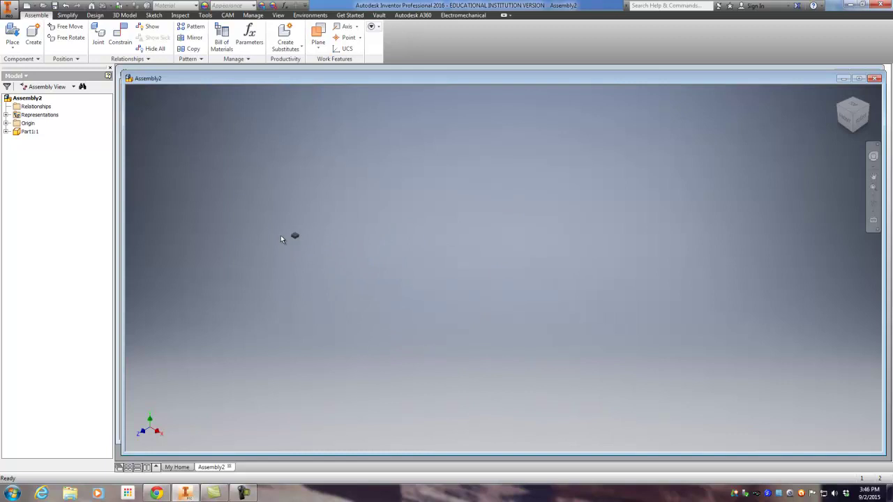
Step: Ground the Part1 block so that it is fixed in the assembly
{"action": "left_click", "coordinate": [838, 92]}
{"action": "key", "text": "F6"}
{"action": "scroll", "coordinate": [360, 141], "scroll_direction": "up", "scroll_amount": 3}
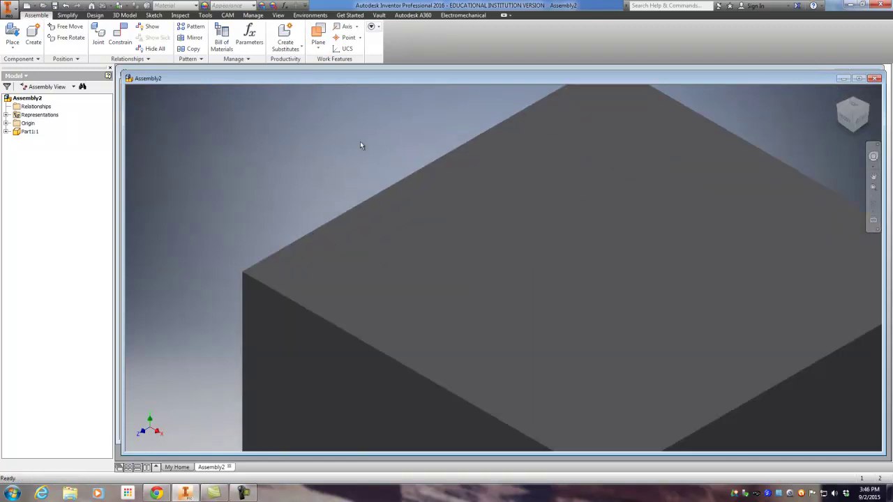
{"action": "scroll", "coordinate": [358, 146], "scroll_direction": "down", "scroll_amount": 3}
{"action": "middle_click_drag", "start_coordinate": [359, 141], "coordinate": [327, 180]}
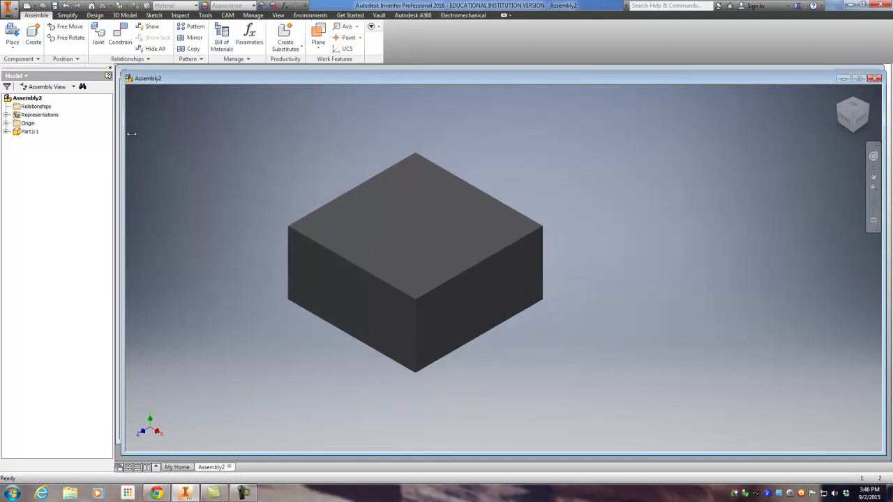
{"action": "right_click", "coordinate": [18, 134]}
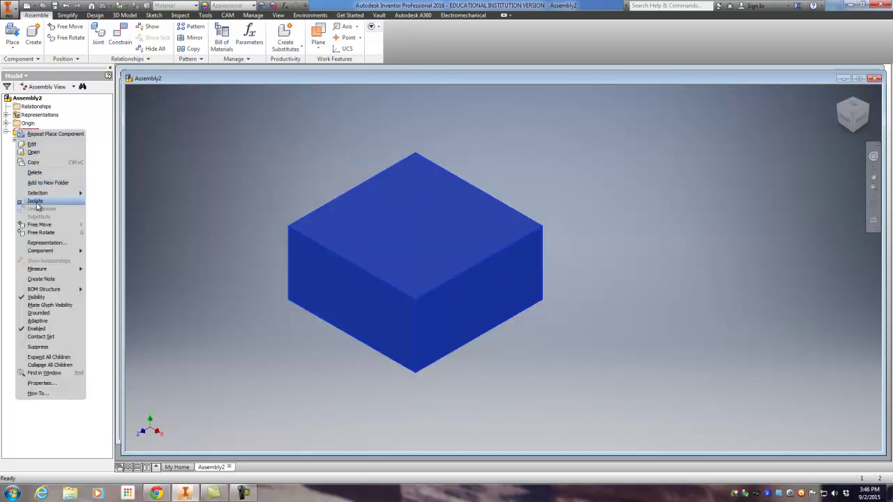
{"action": "left_click", "coordinate": [40, 314]}
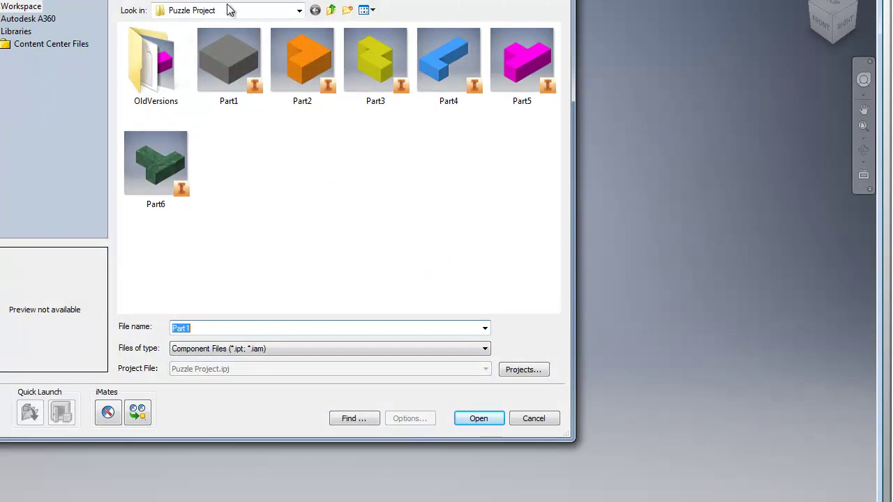
Step: Place a single instance of the orange Part2 in the free space beside the Part1 block
{"action": "left_click", "coordinate": [301, 59]}
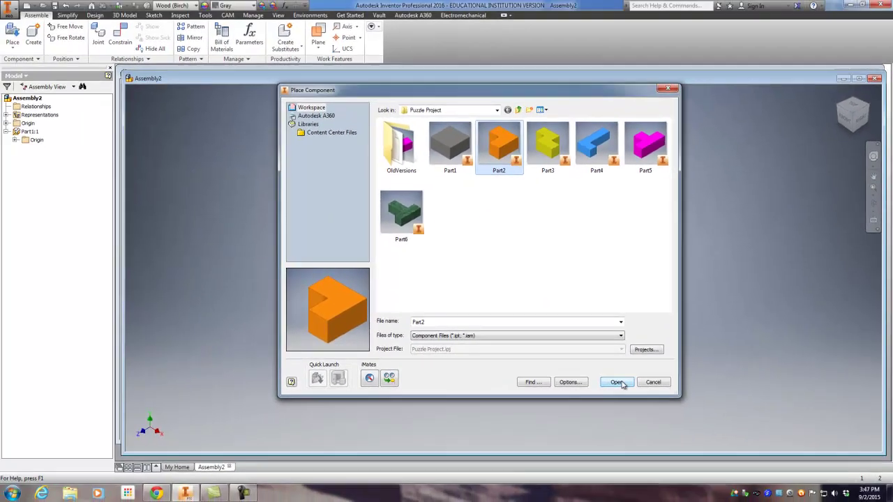
{"action": "left_click", "coordinate": [478, 419]}
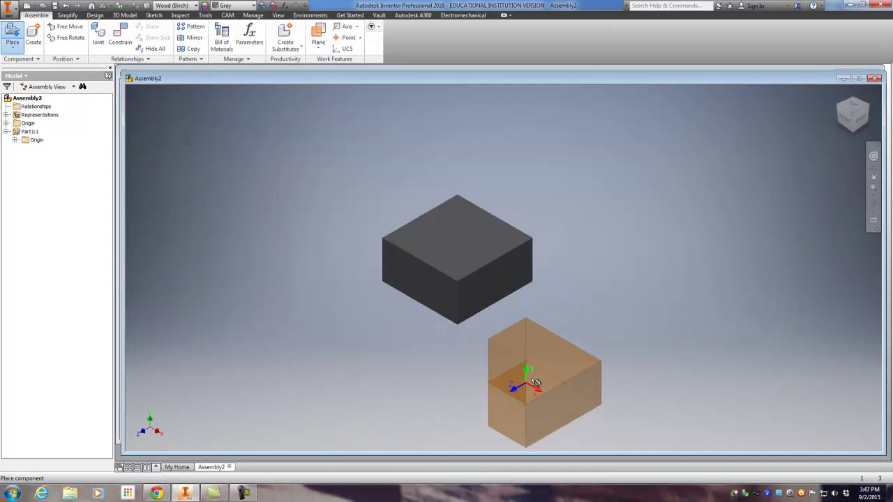
{"action": "middle_click_drag", "start_coordinate": [536, 365], "coordinate": [515, 331]}
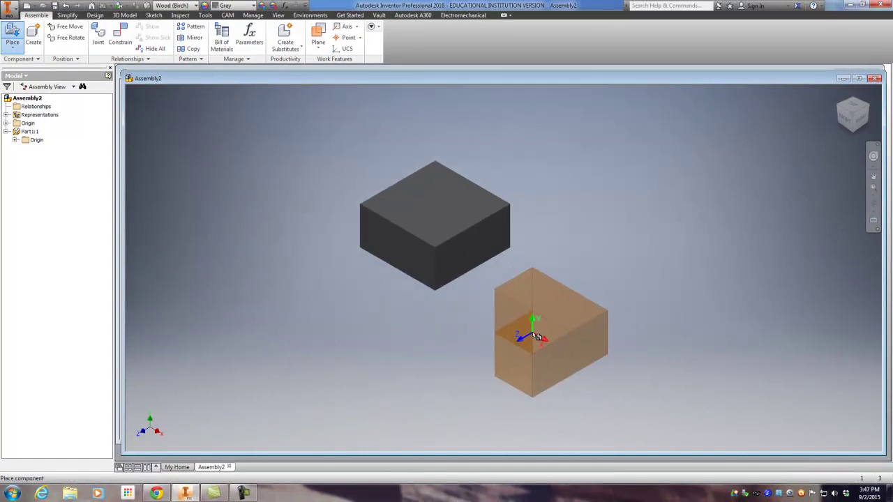
{"action": "left_click", "coordinate": [533, 334]}
{"action": "key", "text": "Escape"}
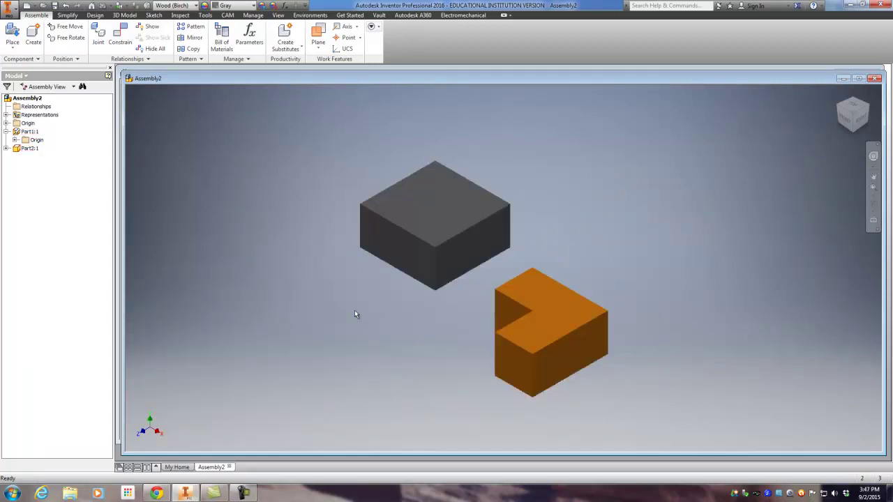
Step: Free-rotate Part2 so that its L-shaped face tilts toward the viewer
{"action": "left_click", "coordinate": [67, 37]}
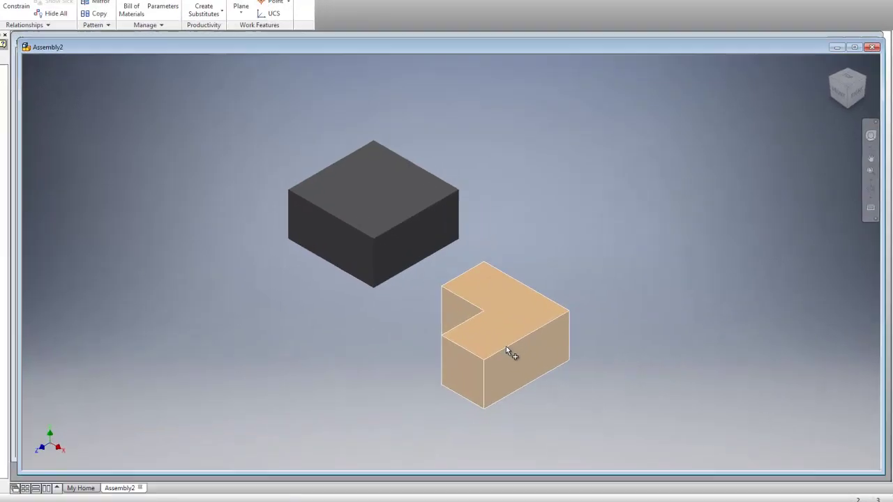
{"action": "left_click", "coordinate": [555, 341]}
{"action": "left_click_drag", "start_coordinate": [386, 358], "coordinate": [379, 381]}
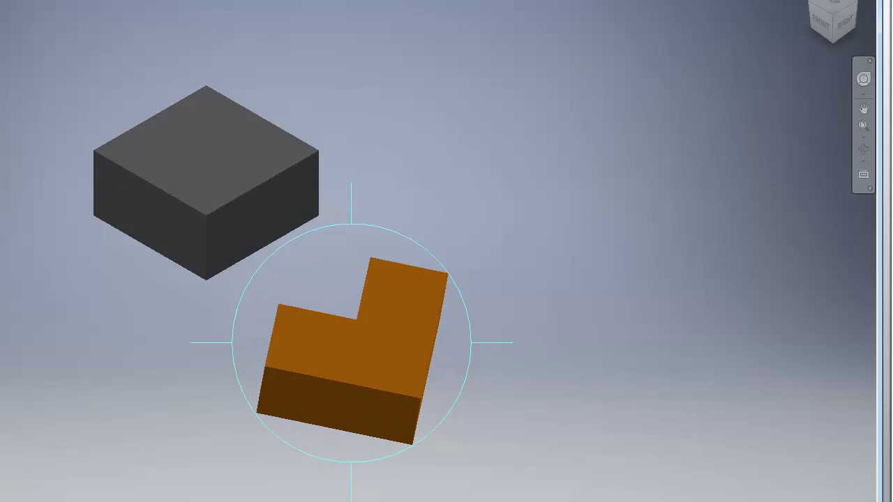
{"action": "key", "text": "Escape"}
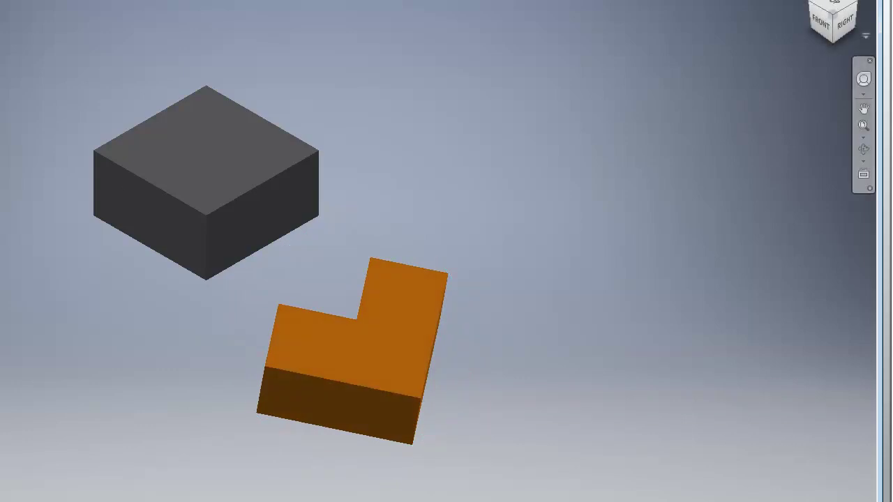
Step: Mate an inner notch face of Part2 to the right side face of the Part1 block with a 0.000 in offset
{"action": "left_click", "coordinate": [811, 3]}
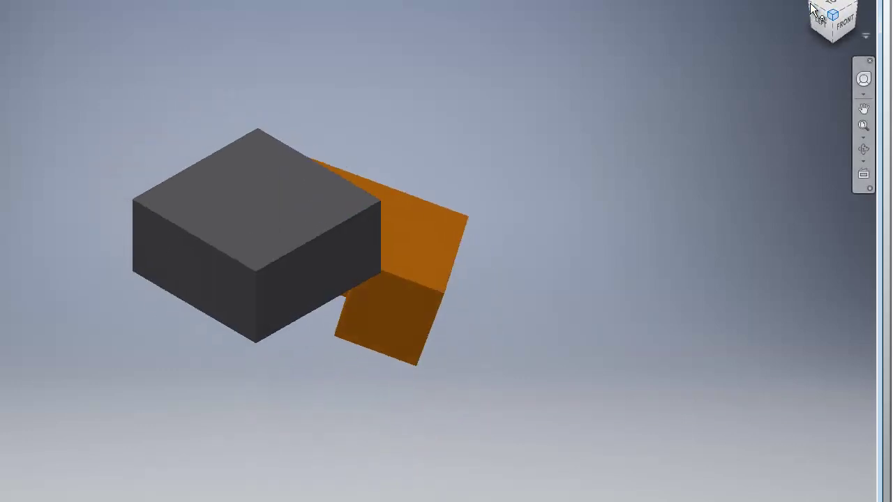
{"action": "left_click", "coordinate": [864, 7]}
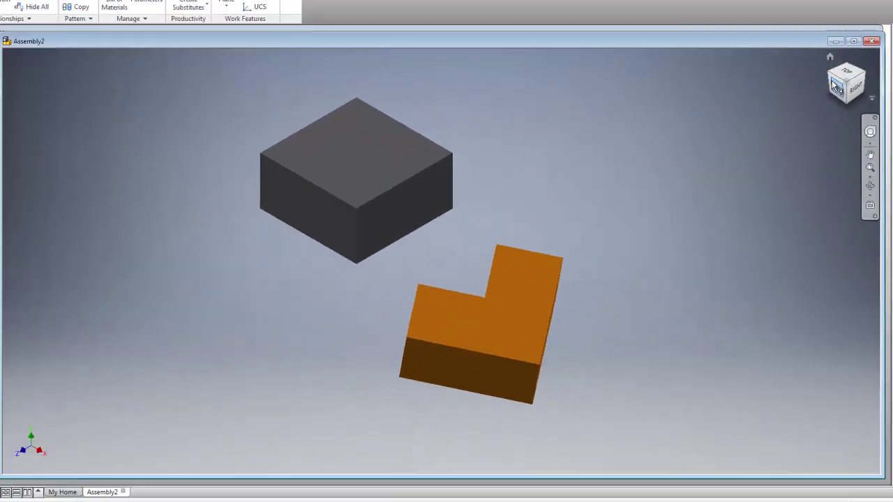
{"action": "middle_click_drag", "start_coordinate": [833, 86], "coordinate": [54, 80], "text": "shift"}
{"action": "left_click_drag", "start_coordinate": [169, 113], "coordinate": [161, 144]}
{"action": "key", "text": "Escape"}
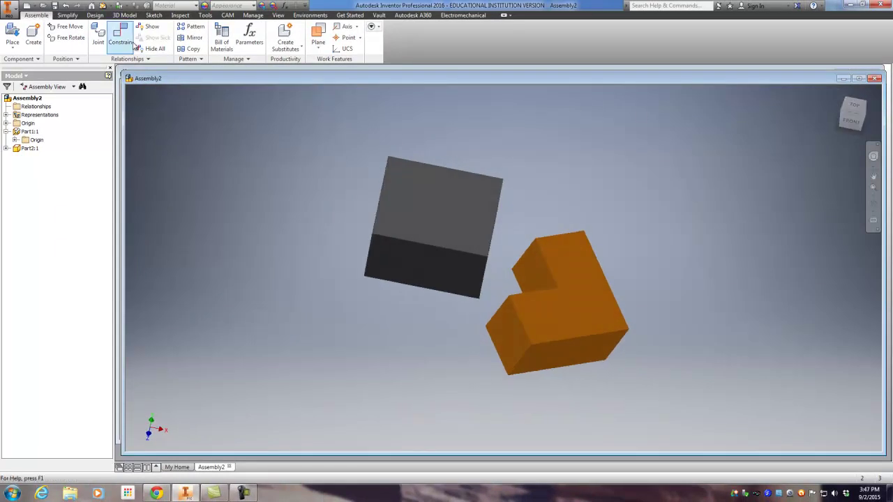
{"action": "left_click", "coordinate": [127, 42]}
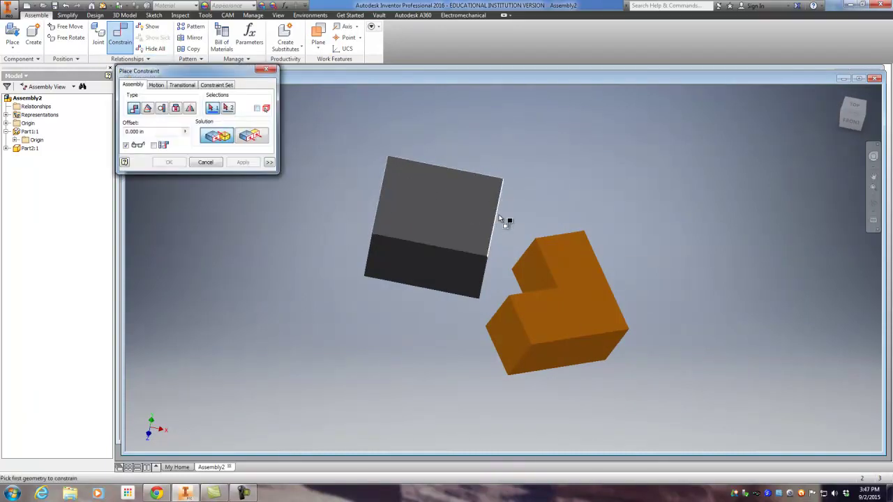
{"action": "left_click", "coordinate": [532, 263]}
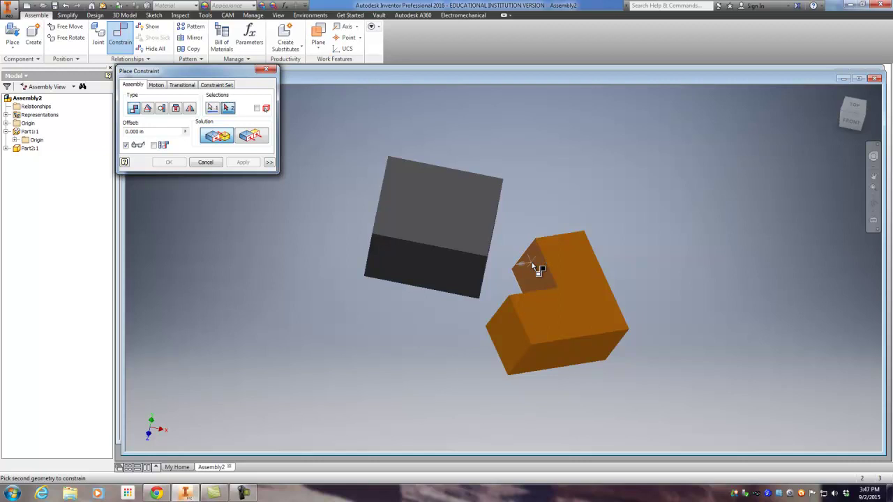
{"action": "left_click", "coordinate": [864, 123]}
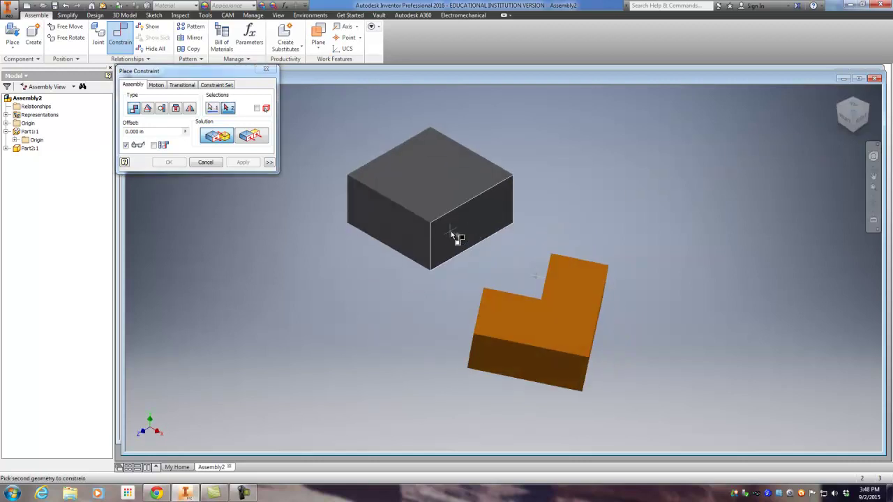
{"action": "left_click", "coordinate": [452, 235]}
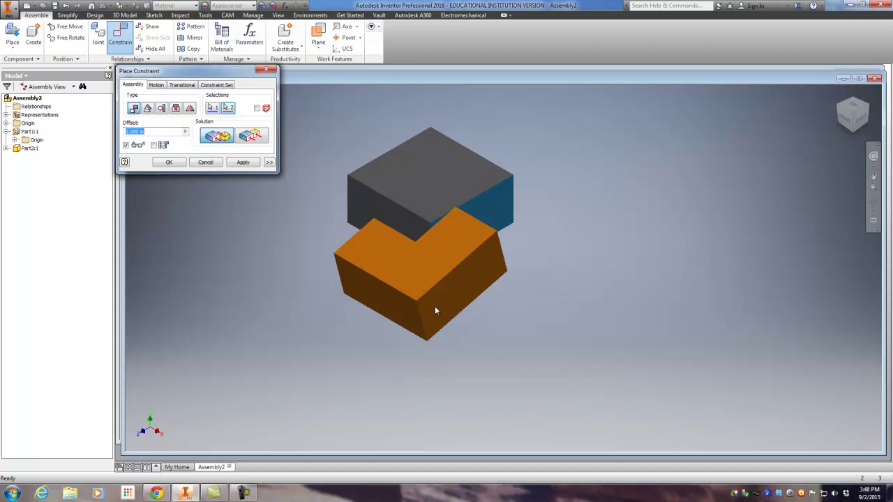
{"action": "scroll", "coordinate": [440, 235], "scroll_direction": "up", "scroll_amount": 3}
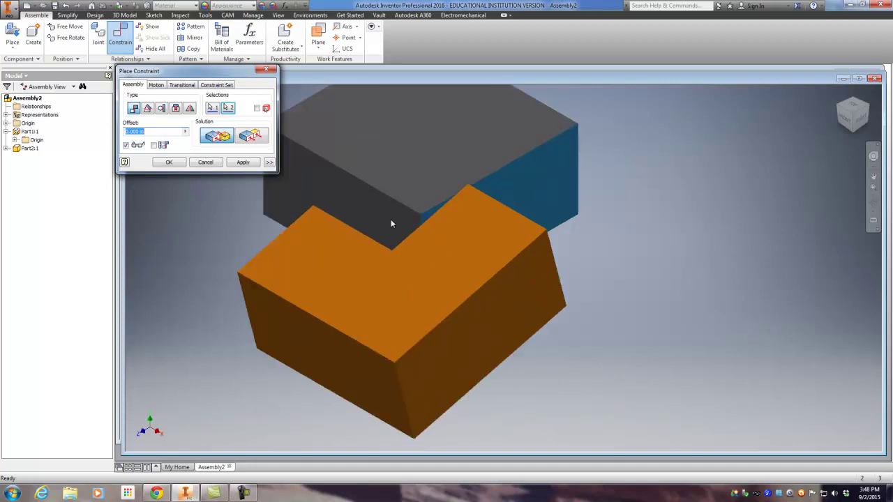
{"action": "scroll", "coordinate": [391, 223], "scroll_direction": "down", "scroll_amount": 3}
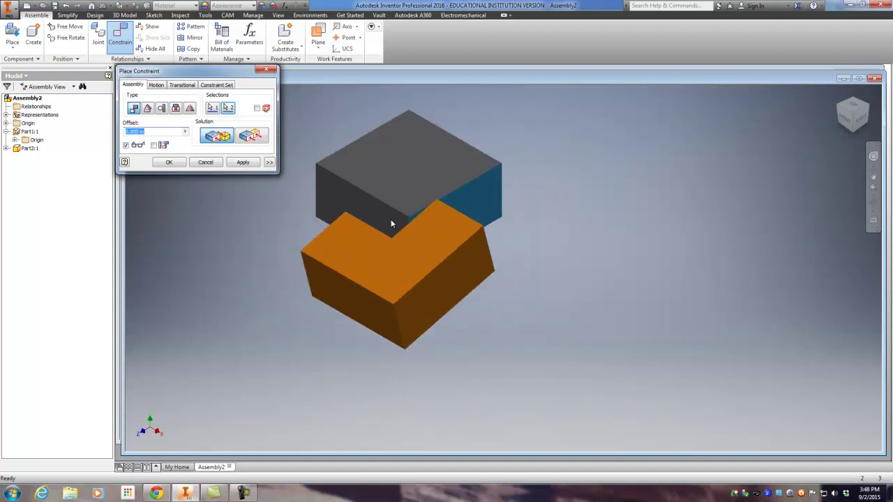
{"action": "left_click", "coordinate": [243, 162]}
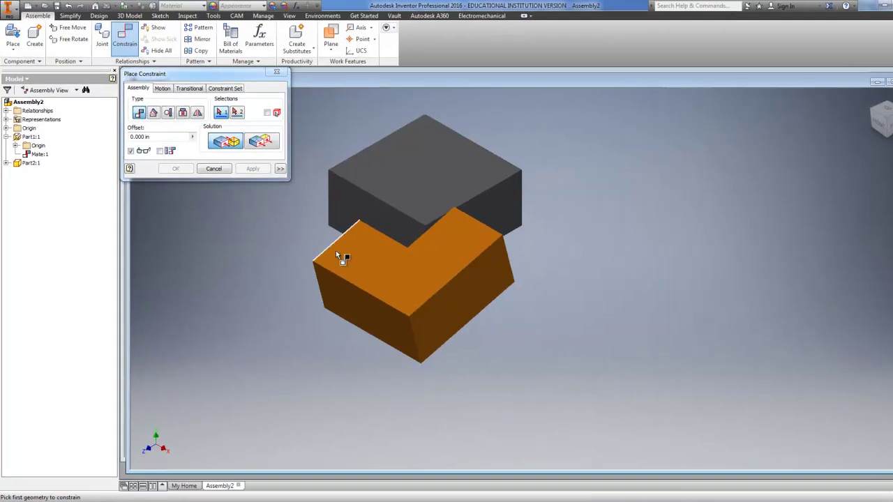
Step: Constrain the L-shaped top face of Part2 flush with Part1's top face at 0.000 in offset, and slide Part2 along the block
{"action": "left_click", "coordinate": [346, 253]}
{"action": "left_click", "coordinate": [608, 252]}
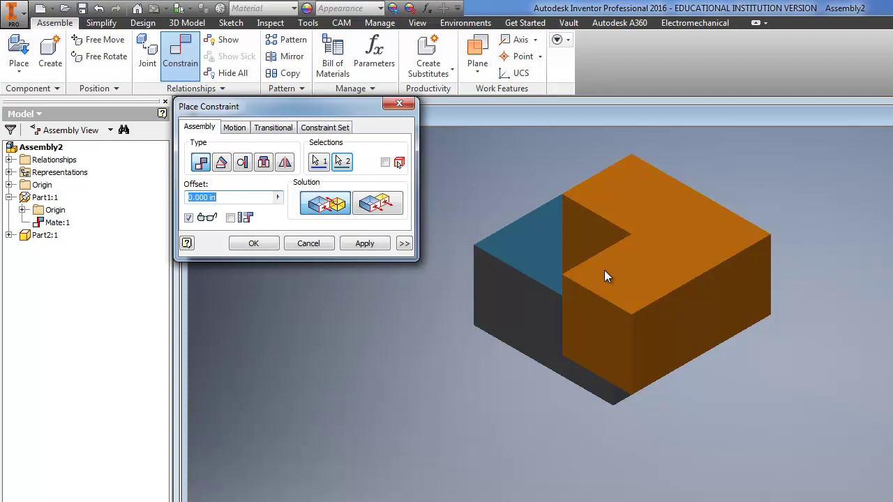
{"action": "left_click", "coordinate": [377, 204]}
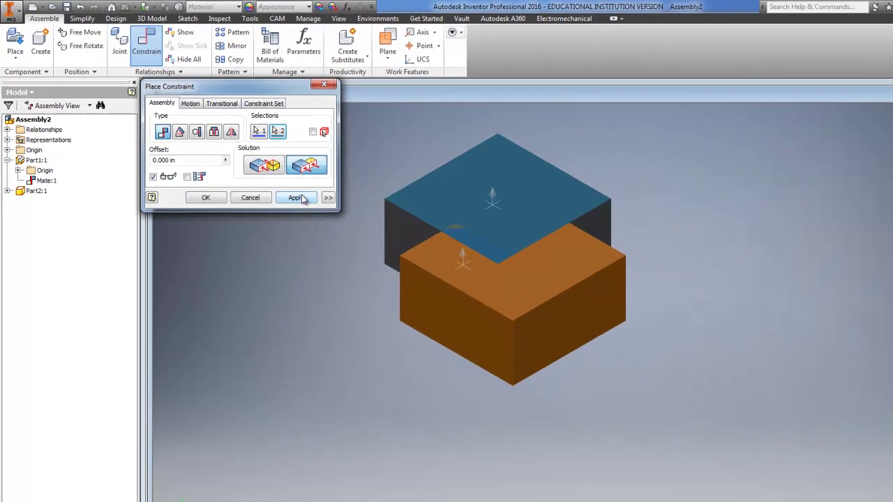
{"action": "left_click", "coordinate": [365, 243]}
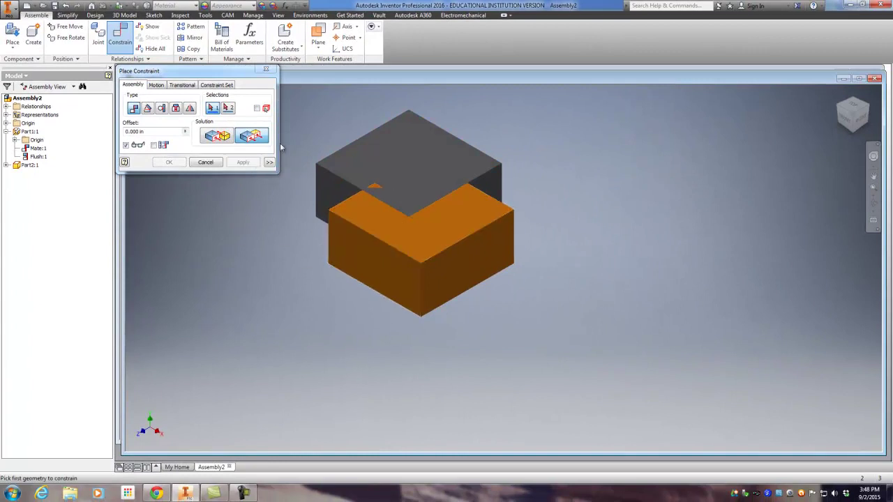
{"action": "left_click", "coordinate": [266, 68]}
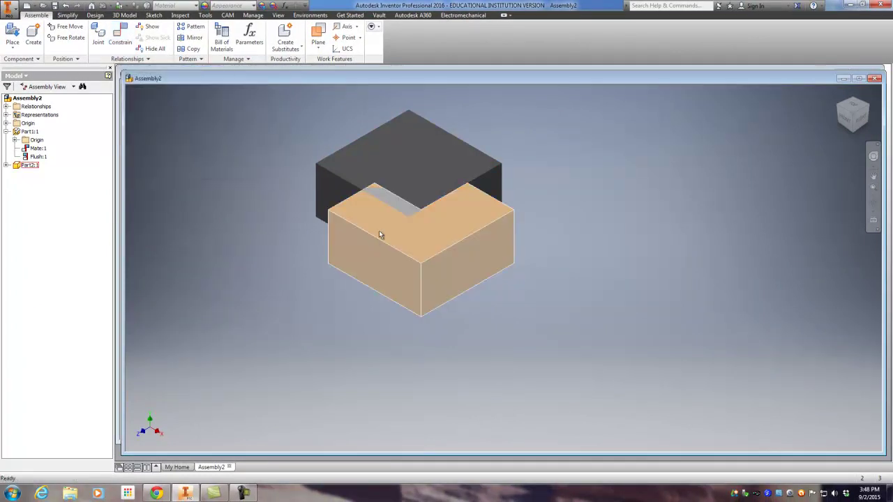
{"action": "left_click_drag", "start_coordinate": [380, 234], "coordinate": [330, 264]}
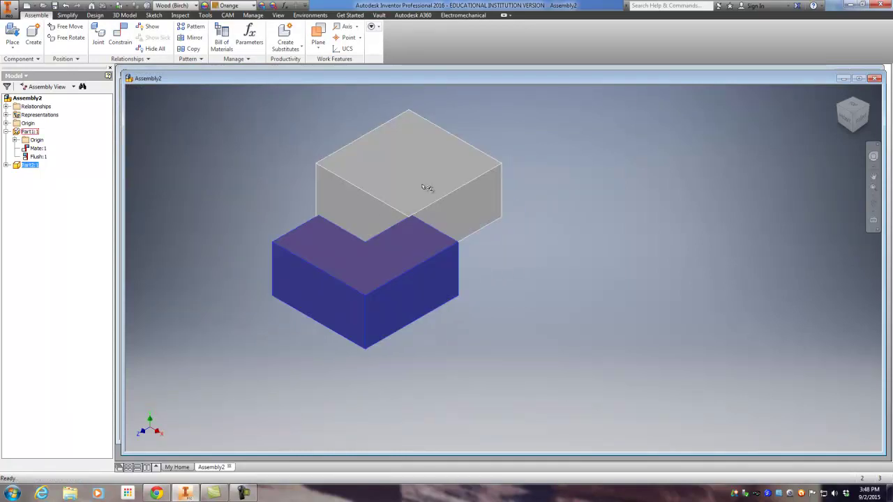
Step: Slide Part2 away from the front face of the Part1 block to expose its notch
{"action": "left_click", "coordinate": [880, 118]}
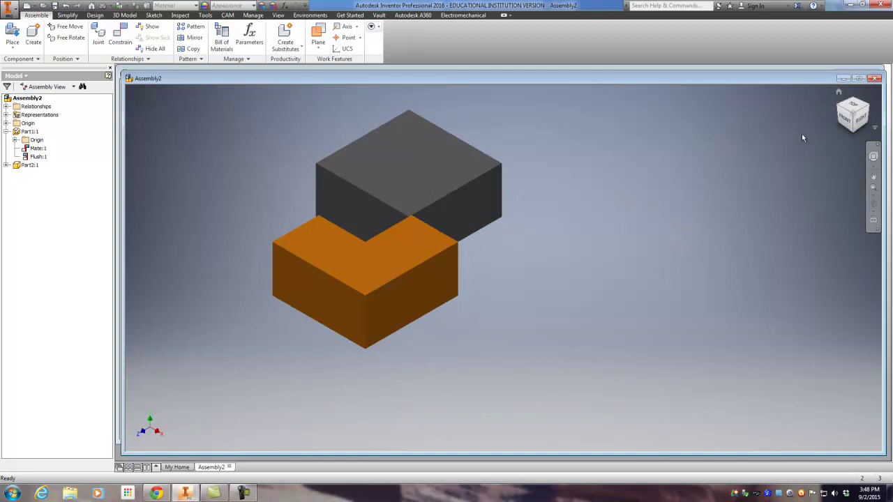
{"action": "left_click_drag", "start_coordinate": [374, 264], "coordinate": [347, 291]}
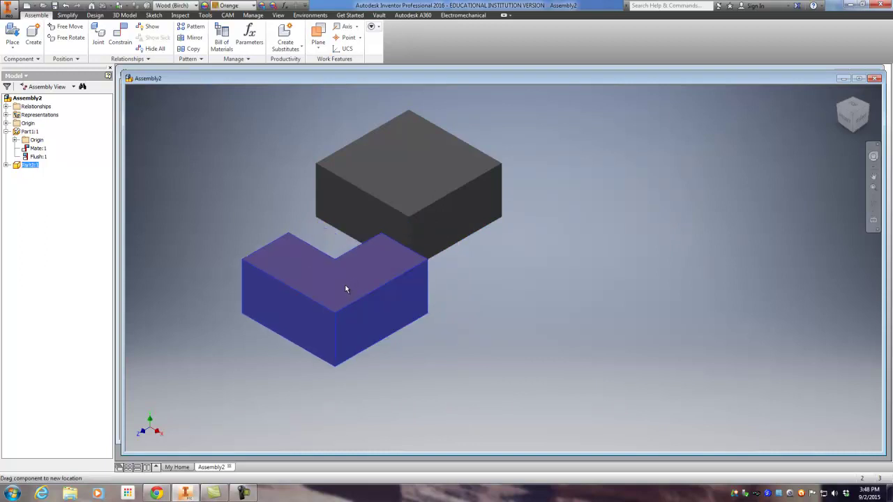
{"action": "left_click", "coordinate": [222, 131]}
Step: Mate Part1's front face to the matching inner notch face of Part2 with a 0.000 in offset
{"action": "left_click", "coordinate": [124, 40]}
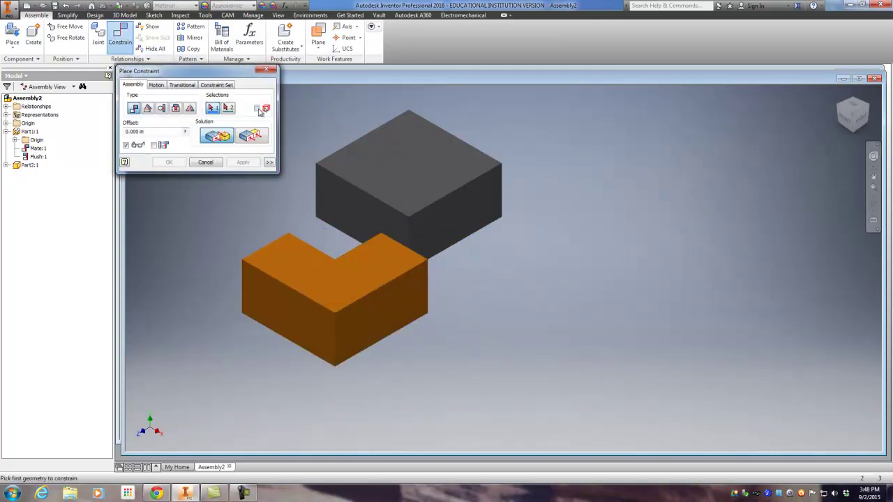
{"action": "left_click", "coordinate": [343, 203]}
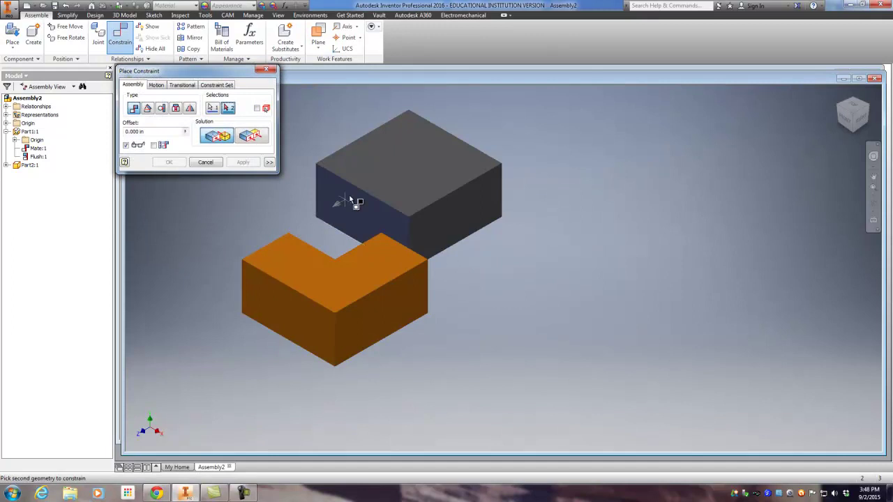
{"action": "left_click", "coordinate": [840, 106]}
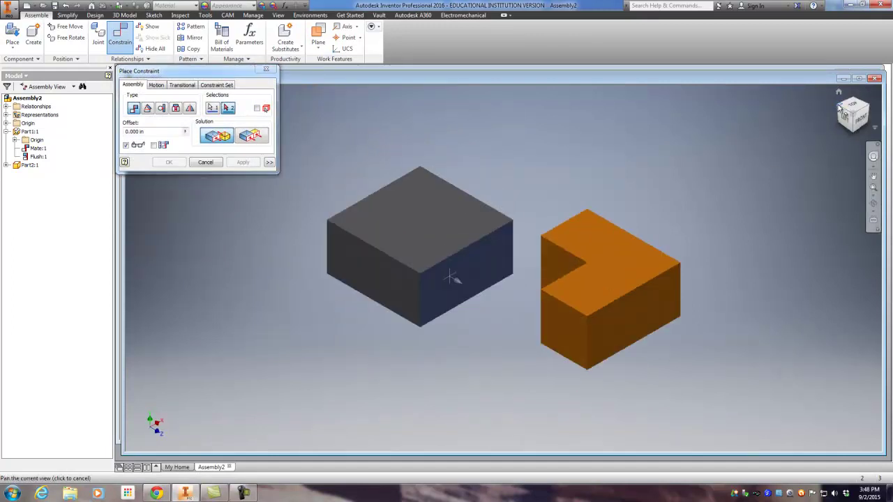
{"action": "left_click_drag", "start_coordinate": [843, 120], "coordinate": [221, 147]}
{"action": "middle_click_drag", "start_coordinate": [220, 147], "coordinate": [237, 147], "text": "shift"}
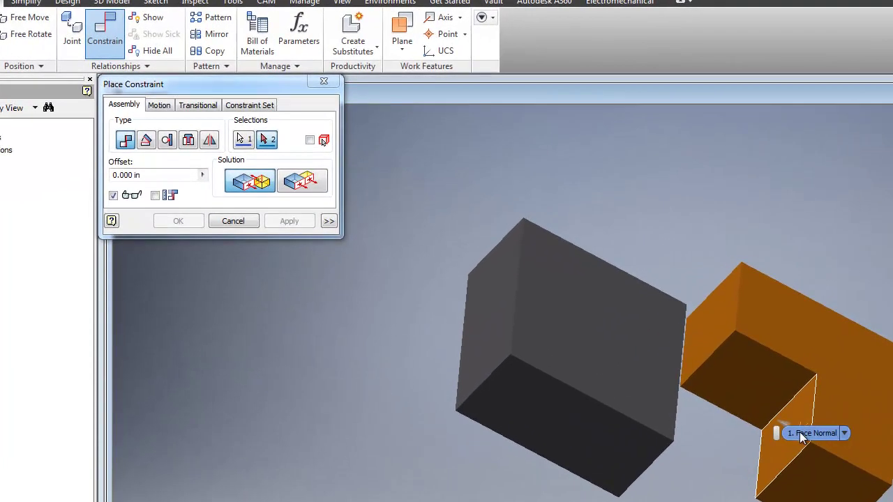
{"action": "left_click", "coordinate": [576, 305]}
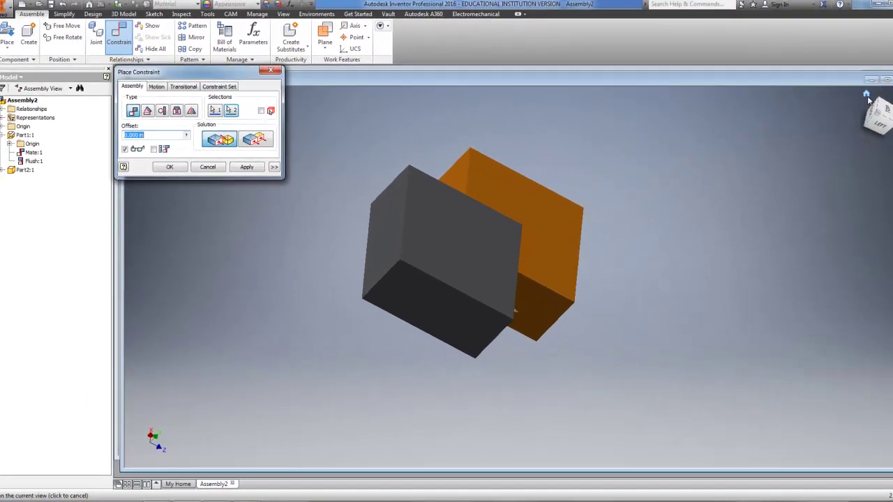
{"action": "left_click", "coordinate": [838, 91]}
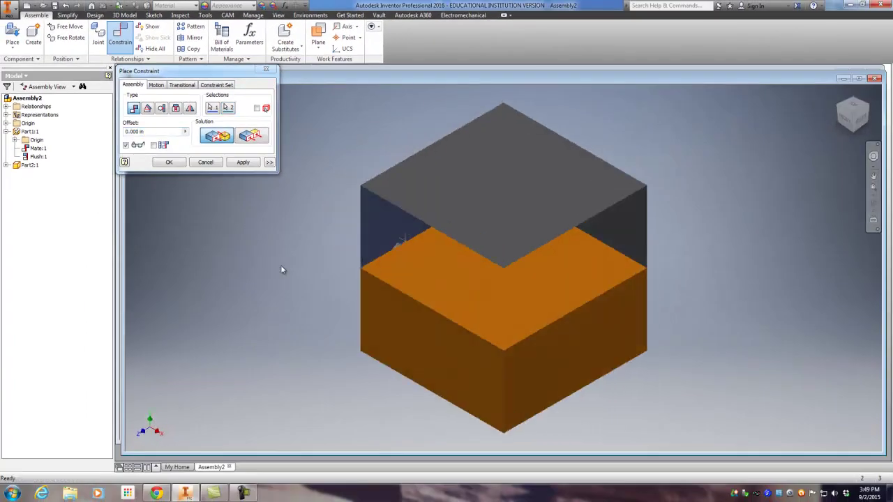
{"action": "left_click", "coordinate": [243, 162]}
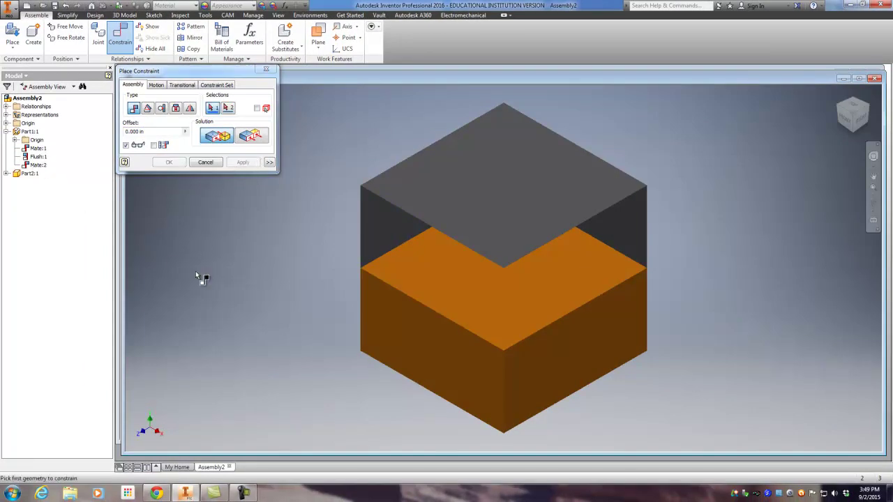
{"action": "scroll", "coordinate": [197, 276], "scroll_direction": "down", "scroll_amount": 4}
{"action": "scroll", "coordinate": [199, 276], "scroll_direction": "up", "scroll_amount": 3}
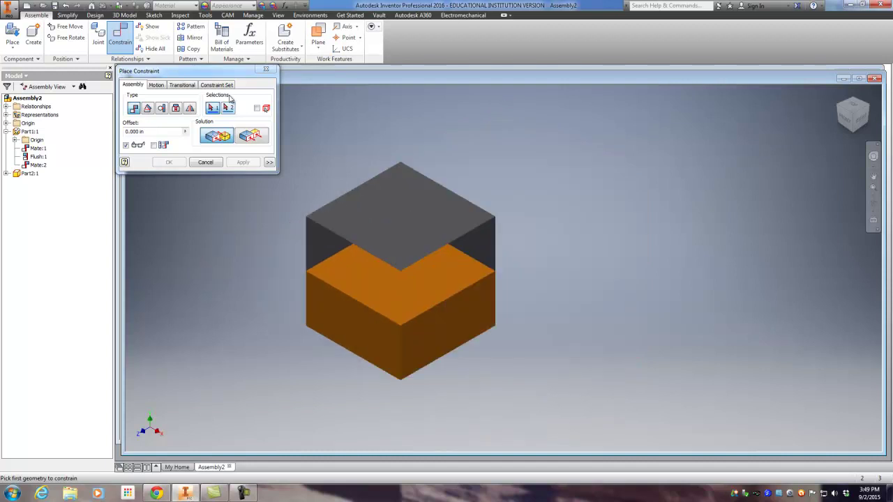
{"action": "left_click", "coordinate": [266, 68]}
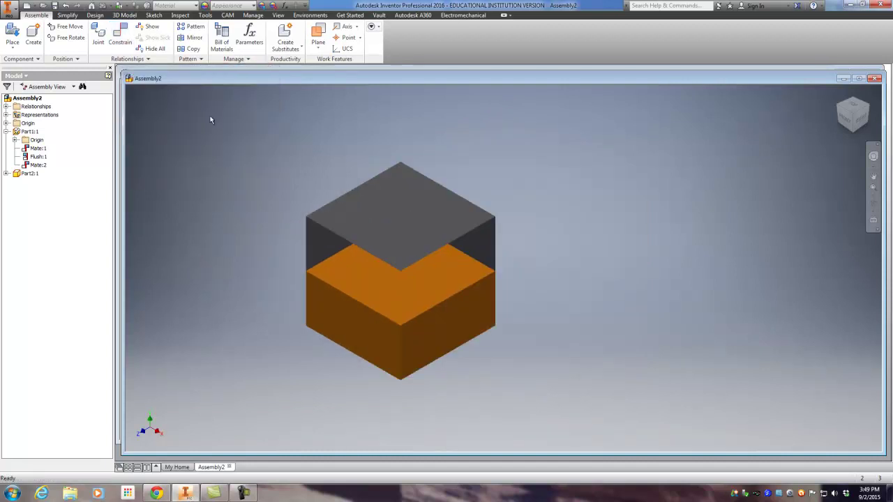
Step: Place a single instance of the magenta Part5 in the free space beside the assembled Part1 and Part2
{"action": "left_click", "coordinate": [12, 33]}
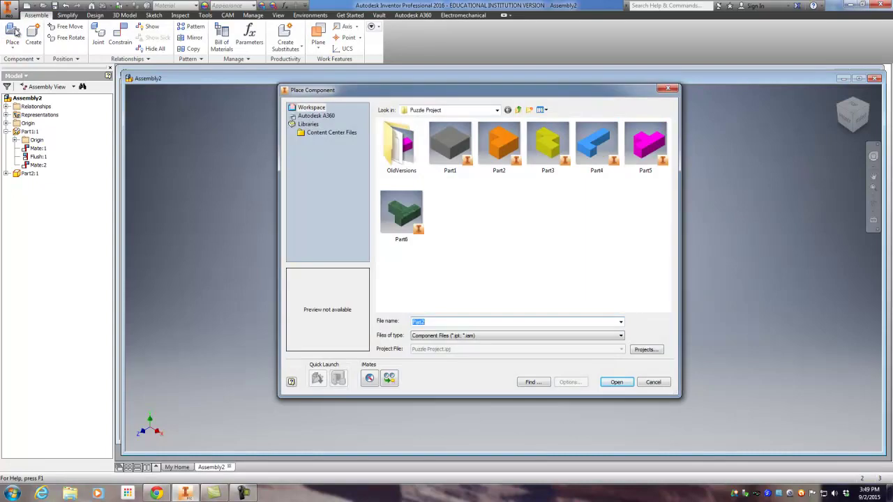
{"action": "left_click", "coordinate": [645, 145]}
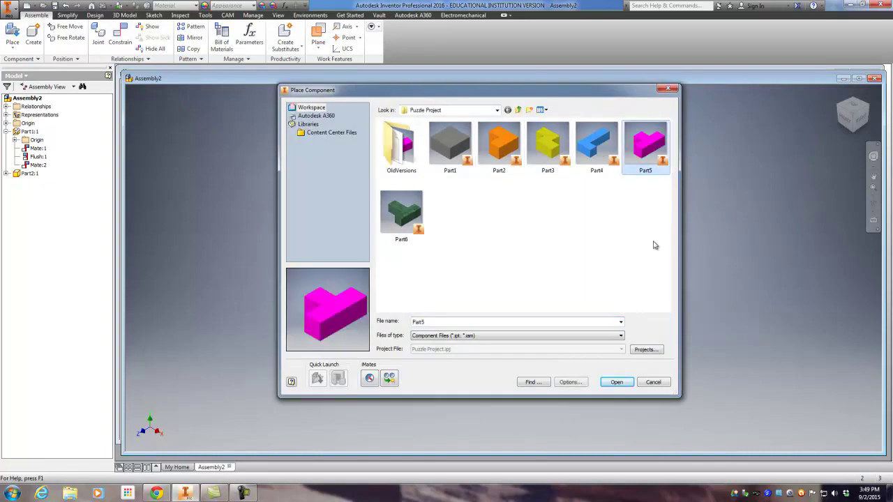
{"action": "left_click", "coordinate": [617, 383]}
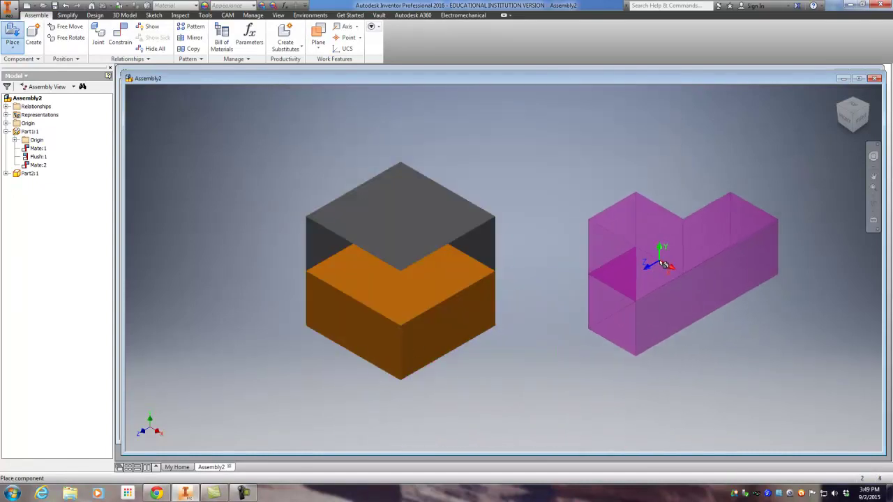
{"action": "middle_click_drag", "start_coordinate": [641, 264], "coordinate": [765, 200]}
{"action": "scroll", "coordinate": [765, 200], "scroll_direction": "up", "scroll_amount": 3}
{"action": "left_click", "coordinate": [315, 139]}
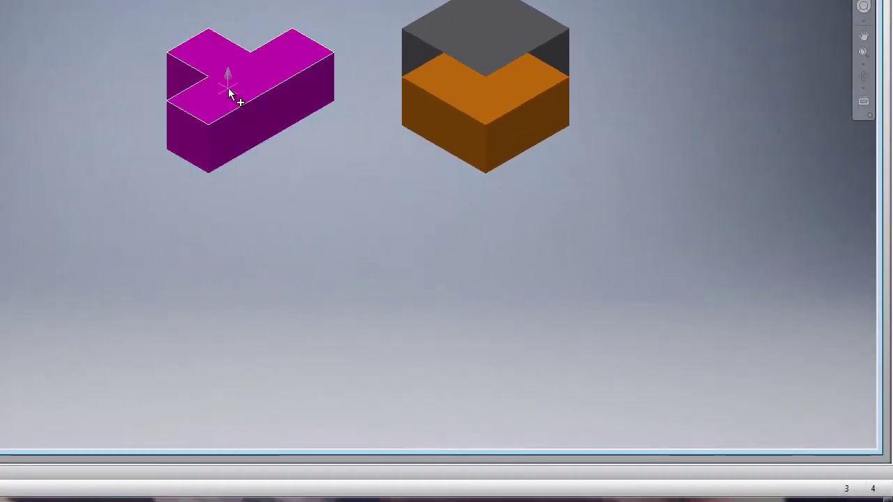
{"action": "key", "text": "Escape"}
Step: Free-rotate Part5 until its long straight side faces front and the end of its bar points toward Part2
{"action": "left_click", "coordinate": [237, 84]}
{"action": "left_click_drag", "start_coordinate": [247, 65], "coordinate": [175, 130]}
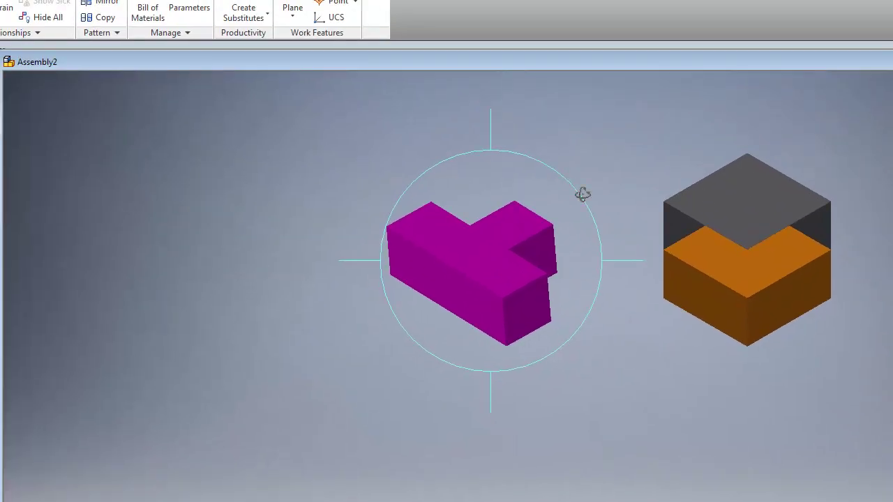
{"action": "key", "text": "Escape"}
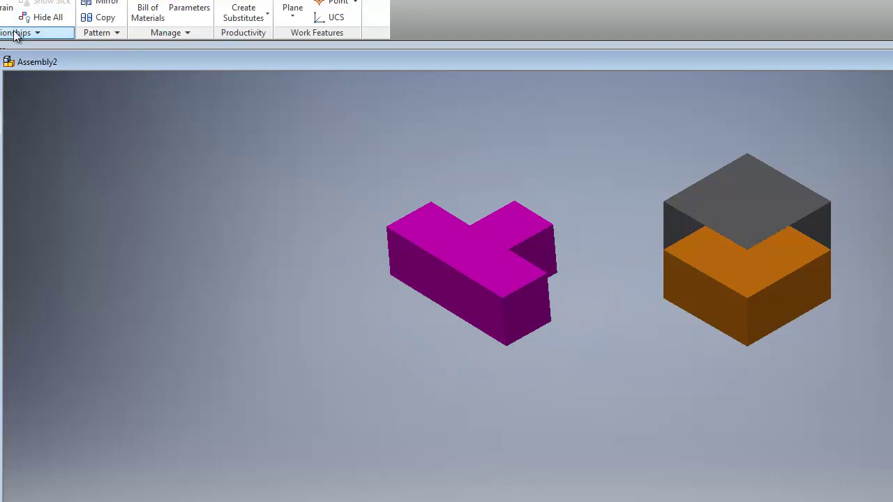
Step: Mate the end face of Part5's long bar to the left end face of Part2 with a 0.000 in offset
{"action": "left_click", "coordinate": [6, 10]}
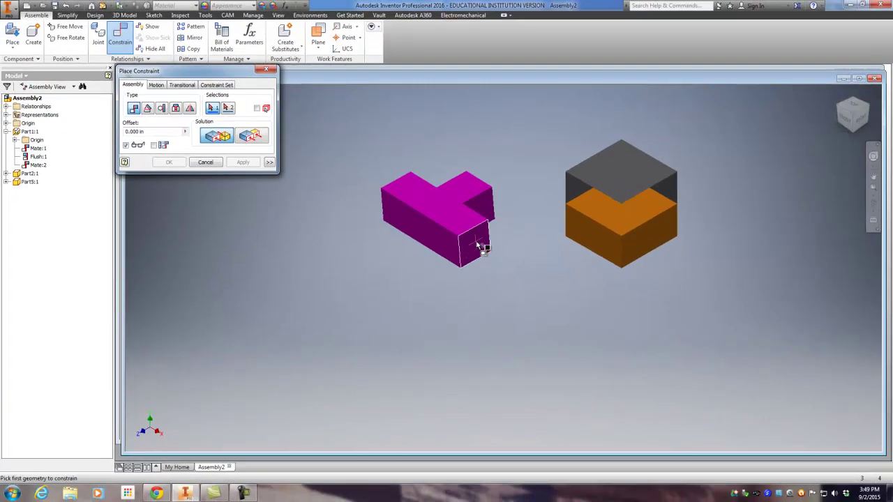
{"action": "left_click", "coordinate": [479, 245]}
{"action": "left_click", "coordinate": [842, 108]}
{"action": "left_click", "coordinate": [524, 243]}
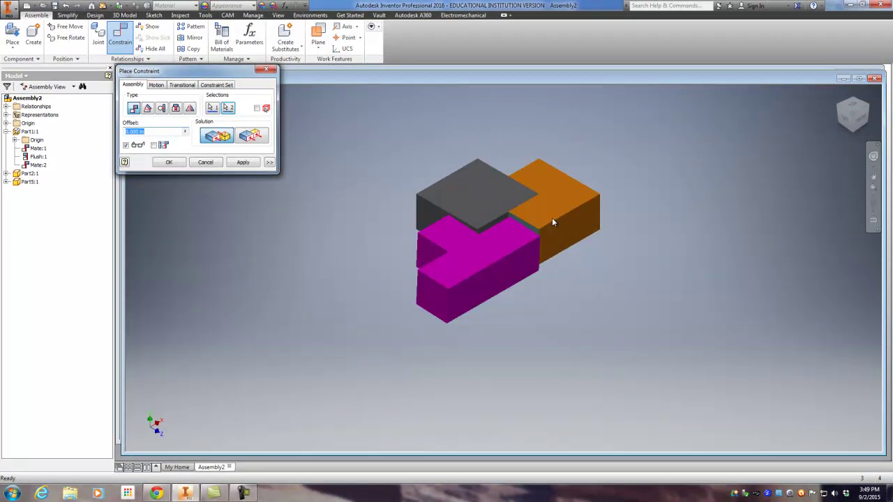
{"action": "scroll", "coordinate": [543, 222], "scroll_direction": "up", "scroll_amount": 3}
{"action": "left_click", "coordinate": [243, 163]}
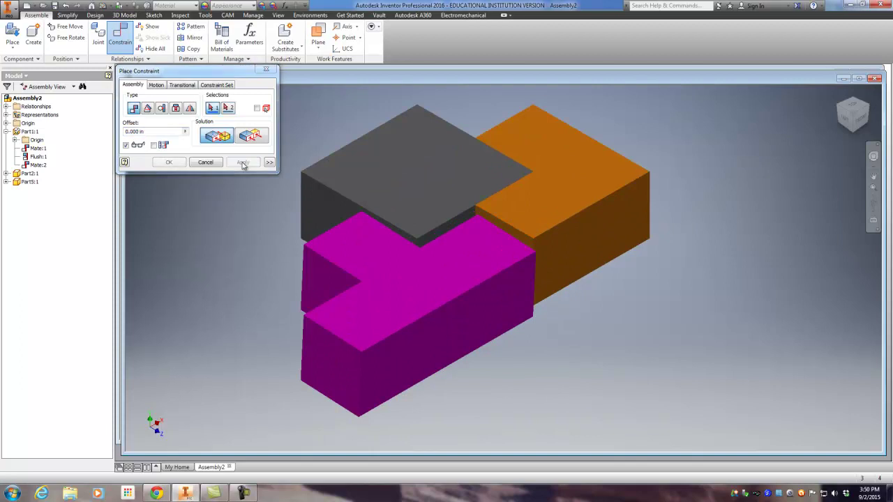
Step: Constrain Part5's top face flush with Part1's top face at a 0.000 in offset
{"action": "left_click", "coordinate": [345, 203]}
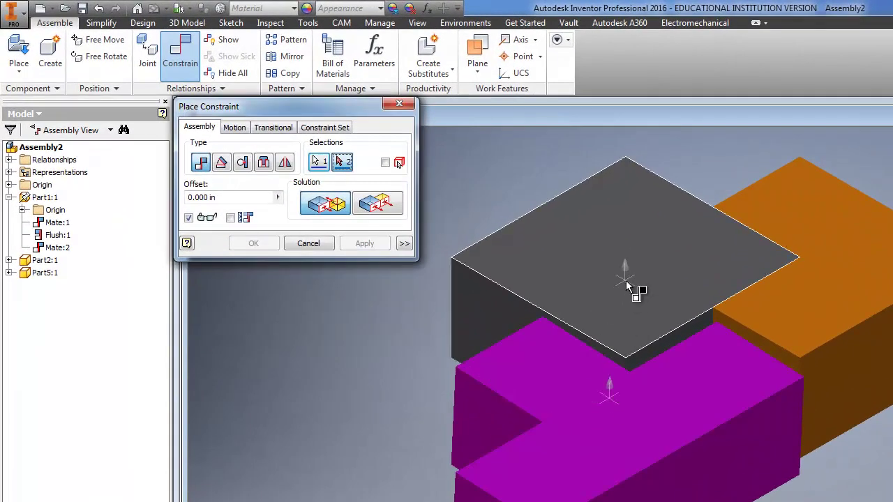
{"action": "left_click", "coordinate": [626, 284]}
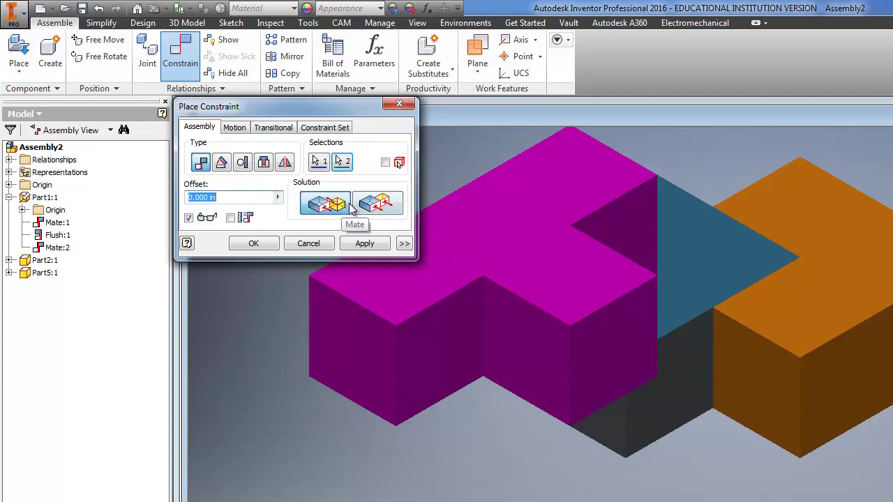
{"action": "left_click", "coordinate": [375, 206]}
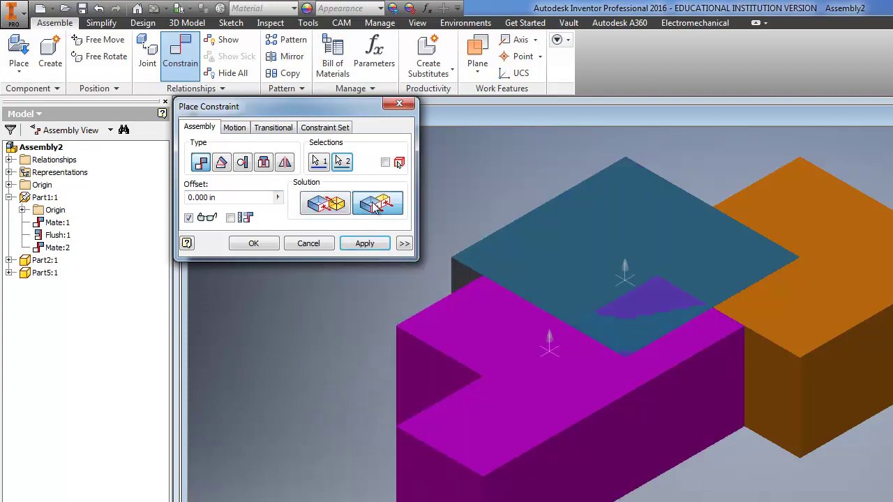
{"action": "scroll", "coordinate": [467, 294], "scroll_direction": "up", "scroll_amount": 2}
{"action": "scroll", "coordinate": [574, 312], "scroll_direction": "down", "scroll_amount": 3}
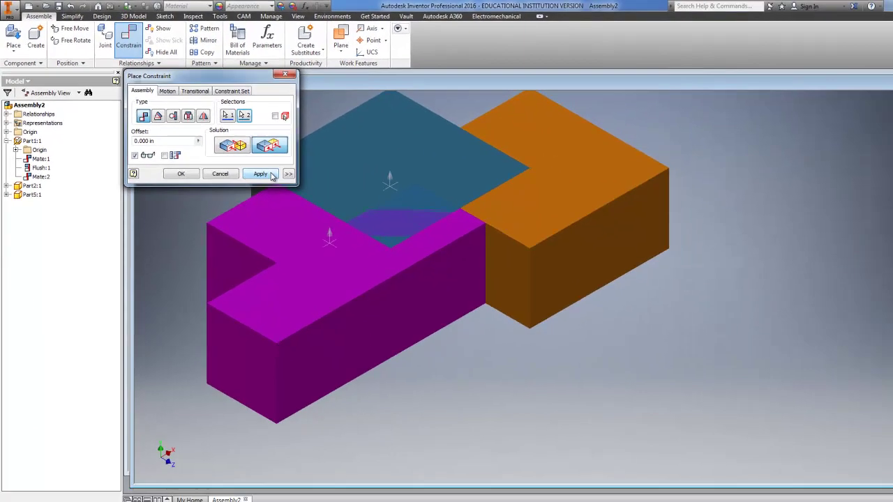
{"action": "left_click", "coordinate": [364, 243]}
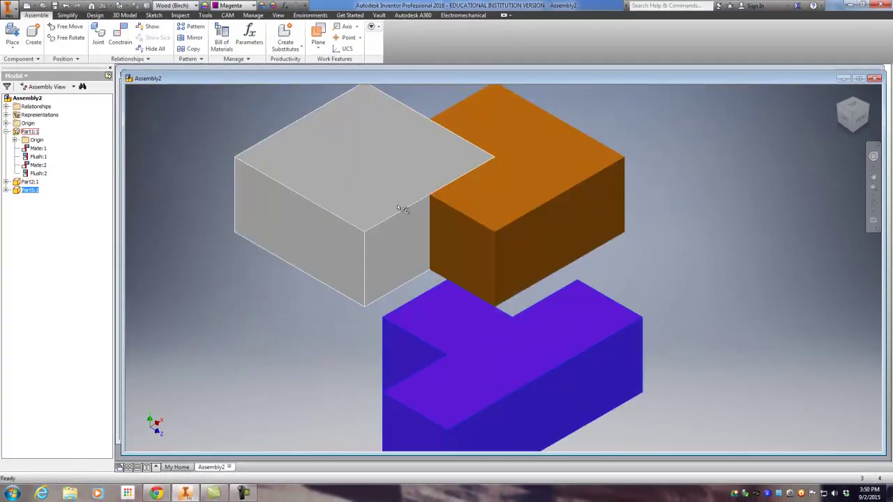
Step: Mate the exposed part of Part1's front face to the inner notch face of Part5 with a 0.000 in offset
{"action": "left_click", "coordinate": [120, 35]}
{"action": "left_click", "coordinate": [403, 238]}
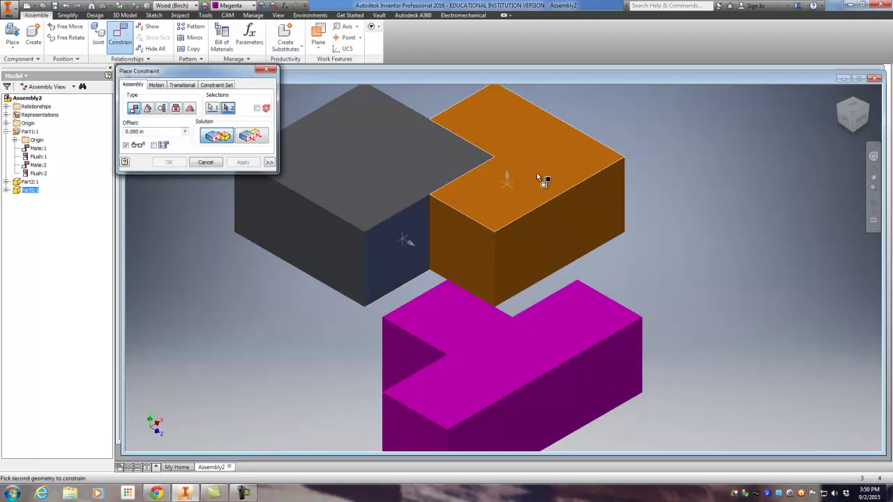
{"action": "left_click", "coordinate": [838, 106]}
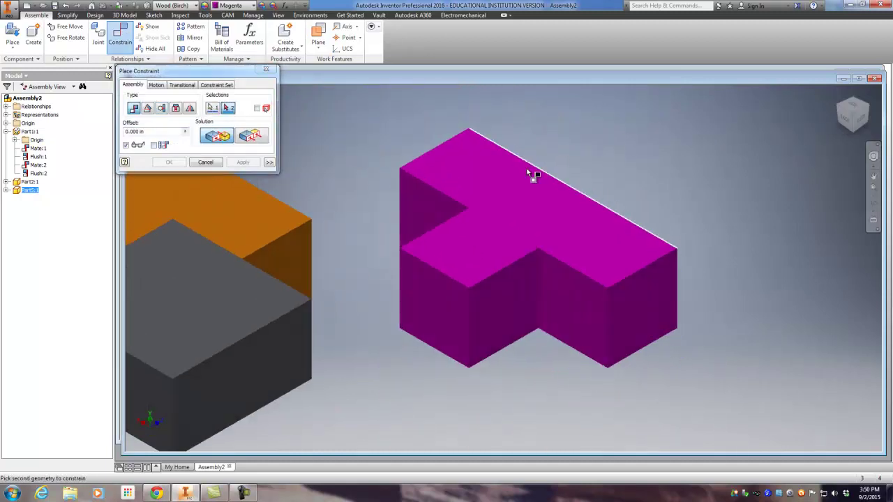
{"action": "left_click", "coordinate": [431, 208]}
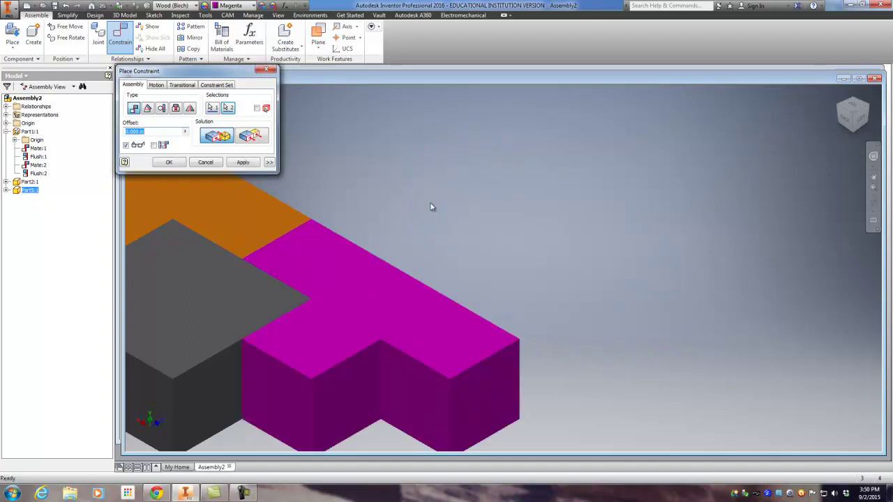
{"action": "left_click", "coordinate": [839, 93]}
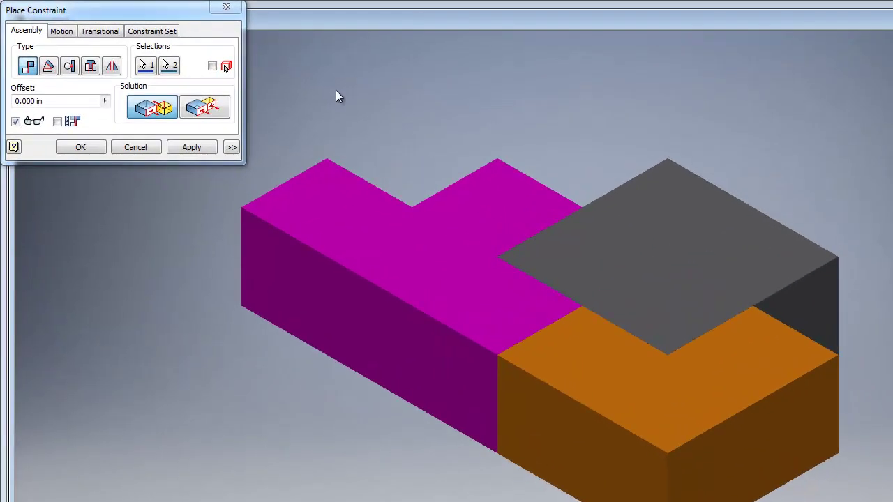
{"action": "left_click", "coordinate": [199, 148]}
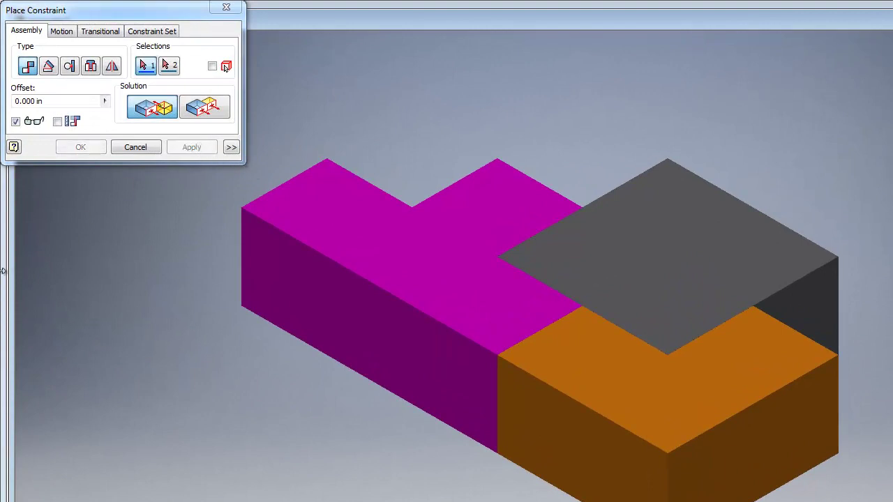
{"action": "left_click", "coordinate": [126, 144]}
Step: Test whether Part5 and Part2 can still be moved out of position
{"action": "left_click", "coordinate": [368, 237]}
{"action": "left_click", "coordinate": [540, 264]}
{"action": "left_click", "coordinate": [581, 351]}
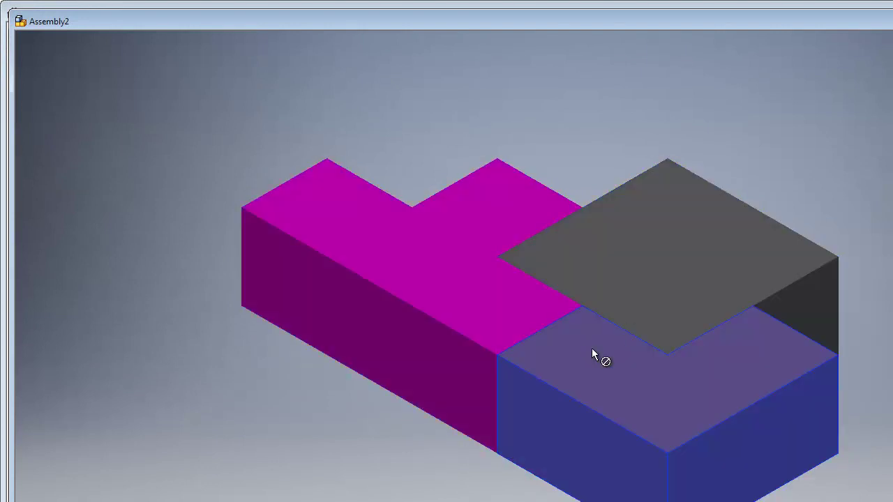
{"action": "left_click_drag", "start_coordinate": [451, 261], "coordinate": [426, 278]}
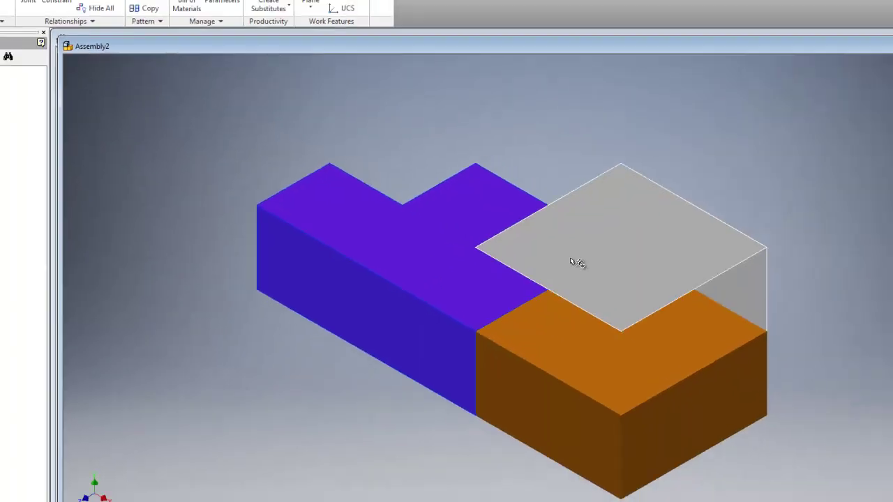
{"action": "left_click", "coordinate": [609, 272]}
{"action": "left_click", "coordinate": [586, 332]}
Step: Place one instance of Part3 from the Puzzle Project folder in open space above the assembled parts
{"action": "scroll", "coordinate": [522, 289], "scroll_direction": "up", "scroll_amount": 2}
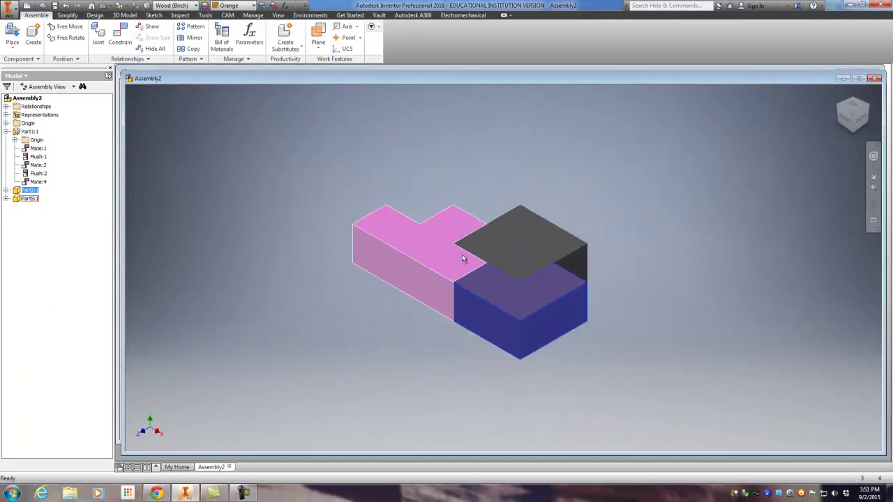
{"action": "middle_click_drag", "start_coordinate": [463, 254], "coordinate": [370, 236]}
{"action": "scroll", "coordinate": [418, 255], "scroll_direction": "up", "scroll_amount": 3}
{"action": "scroll", "coordinate": [411, 241], "scroll_direction": "down", "scroll_amount": 3}
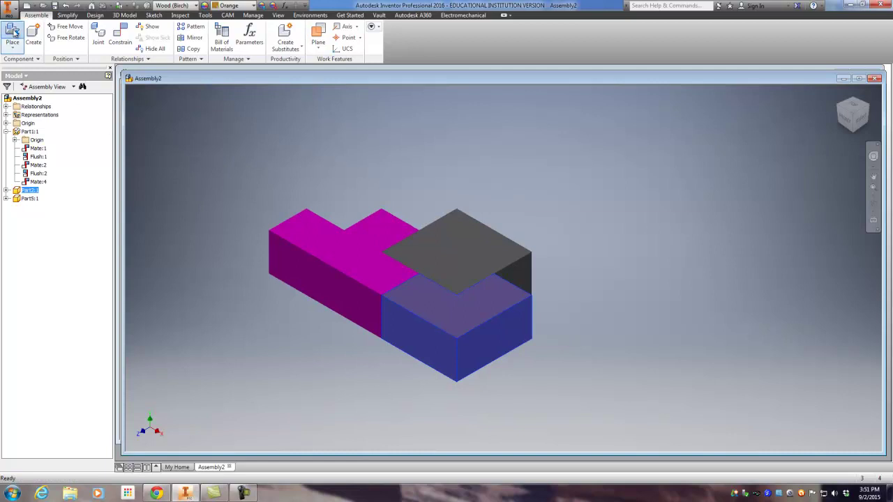
{"action": "left_click", "coordinate": [13, 35]}
{"action": "left_click", "coordinate": [548, 145]}
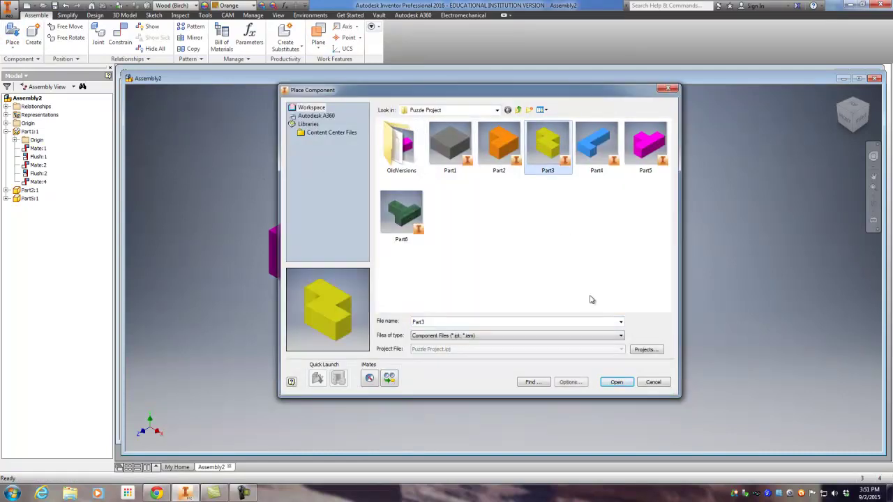
{"action": "left_click", "coordinate": [617, 383]}
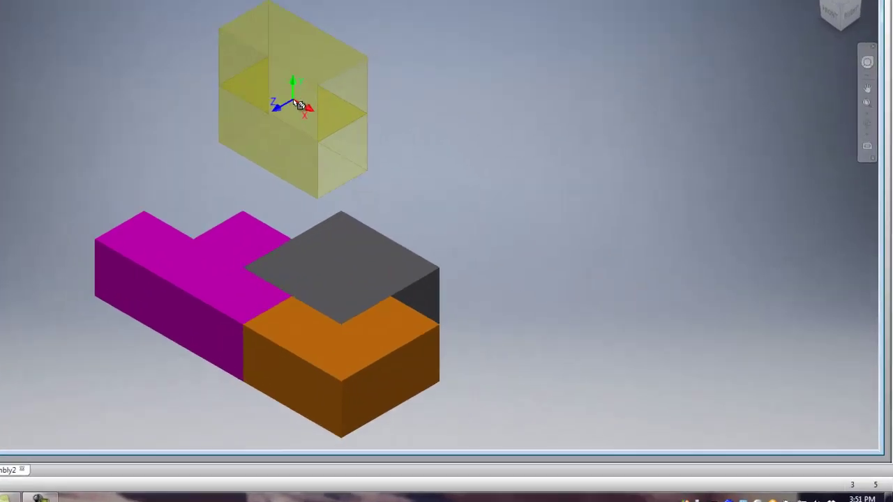
{"action": "left_click", "coordinate": [300, 104]}
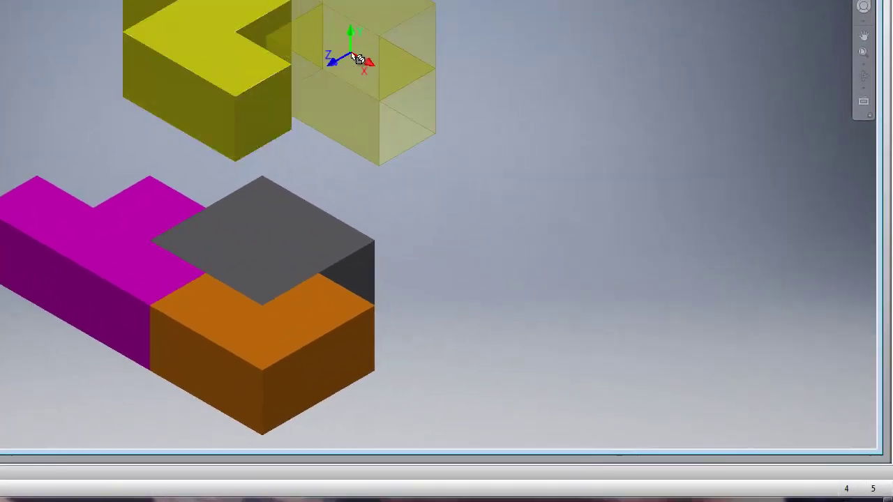
{"action": "key", "text": "Escape"}
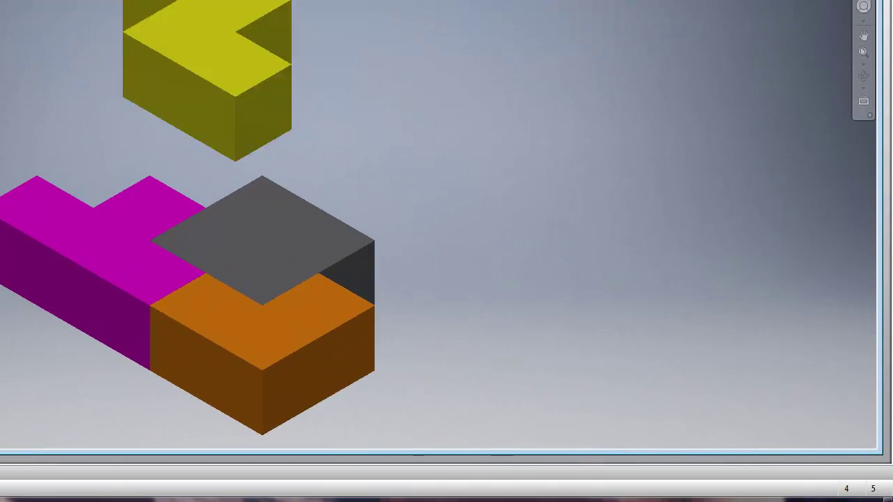
Step: Free-rotate Part3 so its Z-shaped face points upward, roughly matching the orientation of the parts below
{"action": "left_click", "coordinate": [239, 83]}
{"action": "left_click_drag", "start_coordinate": [239, 84], "coordinate": [162, 114]}
{"action": "key", "text": "Escape"}
{"action": "scroll", "coordinate": [262, 65], "scroll_direction": "up", "scroll_amount": 3}
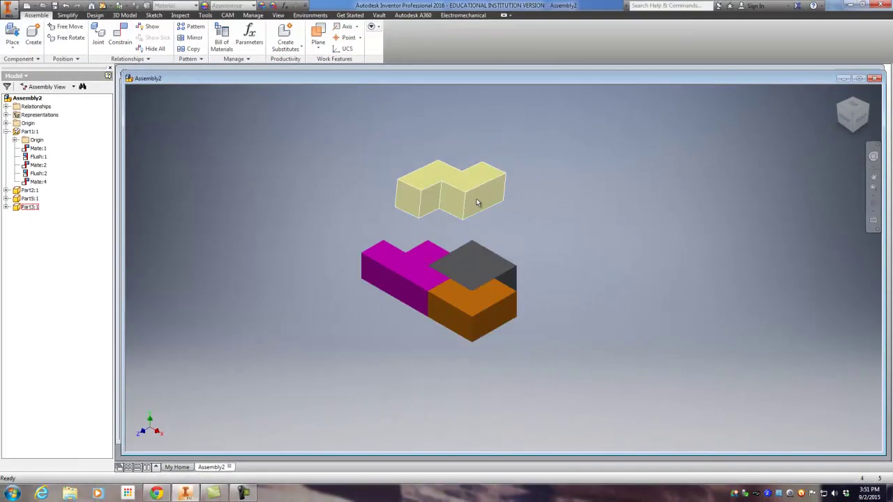
{"action": "middle_click_drag", "start_coordinate": [478, 203], "coordinate": [472, 243]}
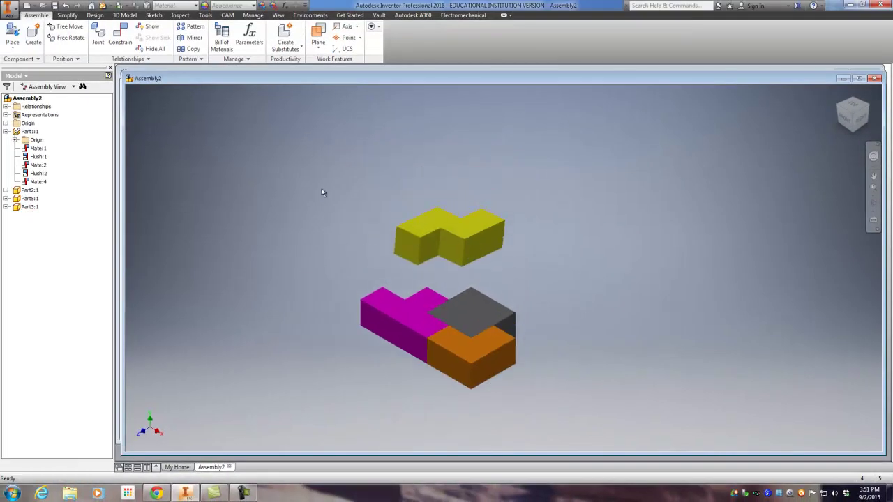
{"action": "left_click", "coordinate": [120, 35]}
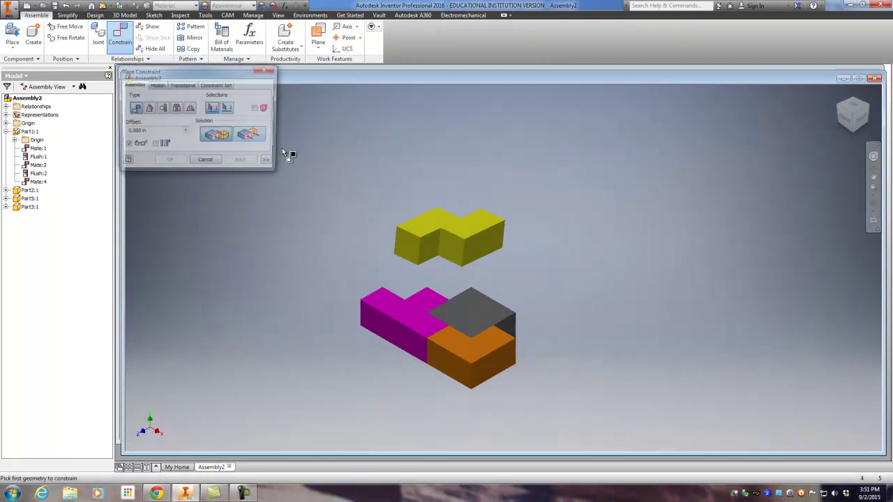
{"action": "left_click", "coordinate": [405, 247]}
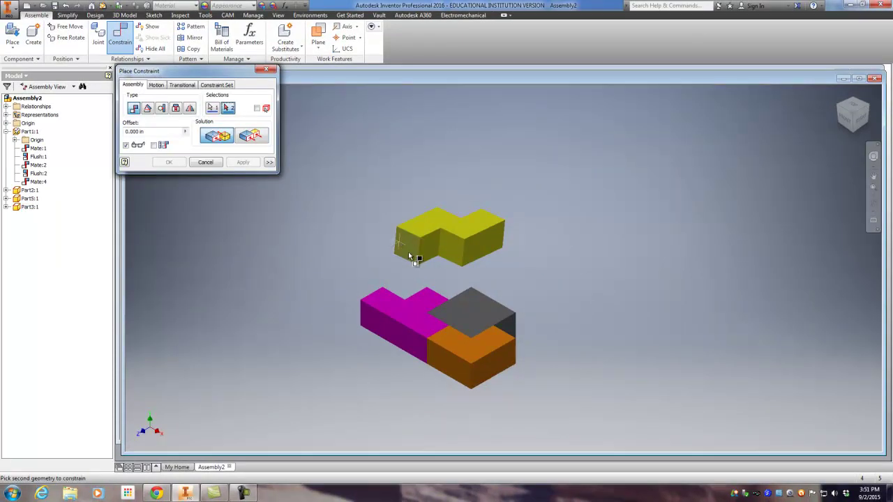
{"action": "left_click_drag", "start_coordinate": [853, 113], "coordinate": [753, 199]}
{"action": "left_click", "coordinate": [474, 225]}
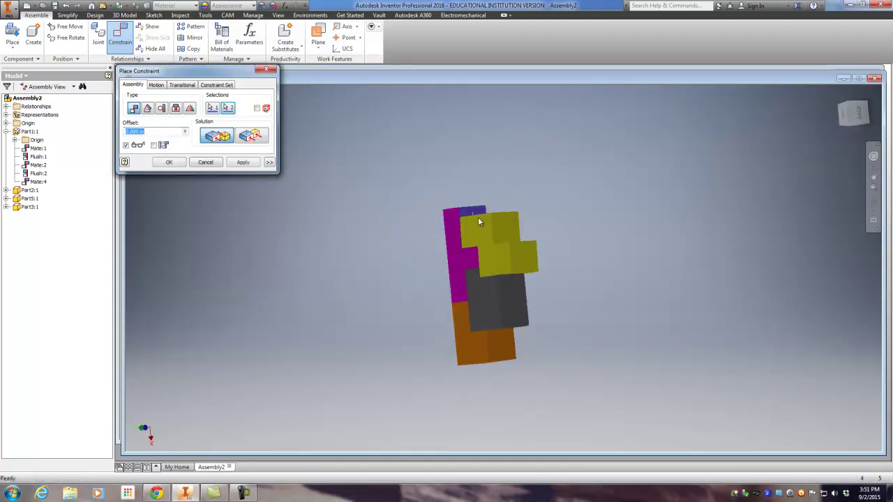
{"action": "left_click", "coordinate": [839, 94]}
{"action": "scroll", "coordinate": [649, 133], "scroll_direction": "down", "scroll_amount": 3}
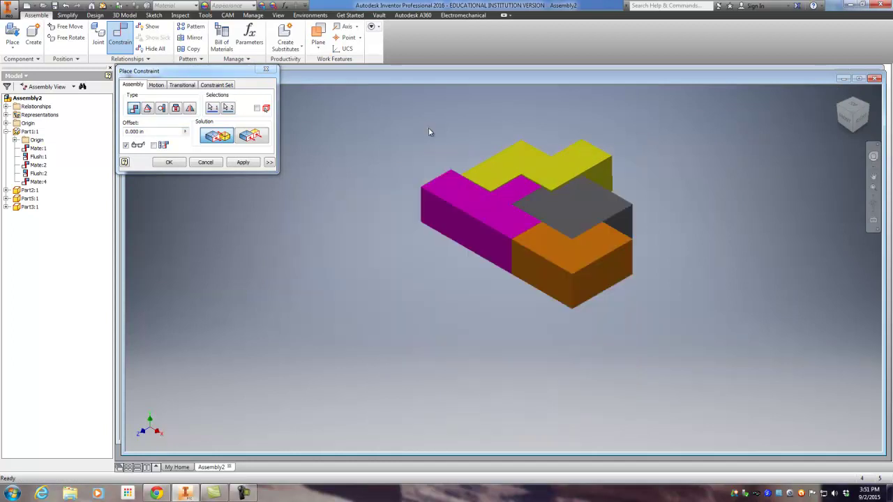
{"action": "scroll", "coordinate": [464, 146], "scroll_direction": "up", "scroll_amount": 2}
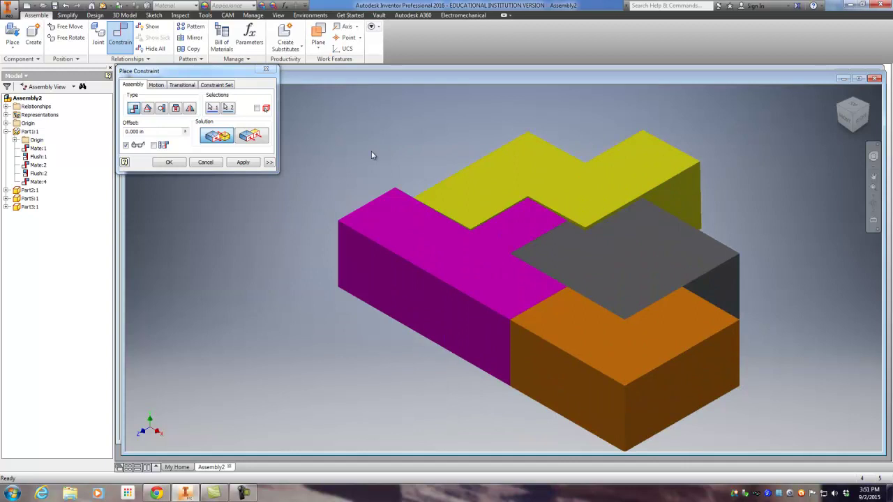
{"action": "left_click", "coordinate": [205, 162]}
{"action": "scroll", "coordinate": [312, 185], "scroll_direction": "down", "scroll_amount": 3}
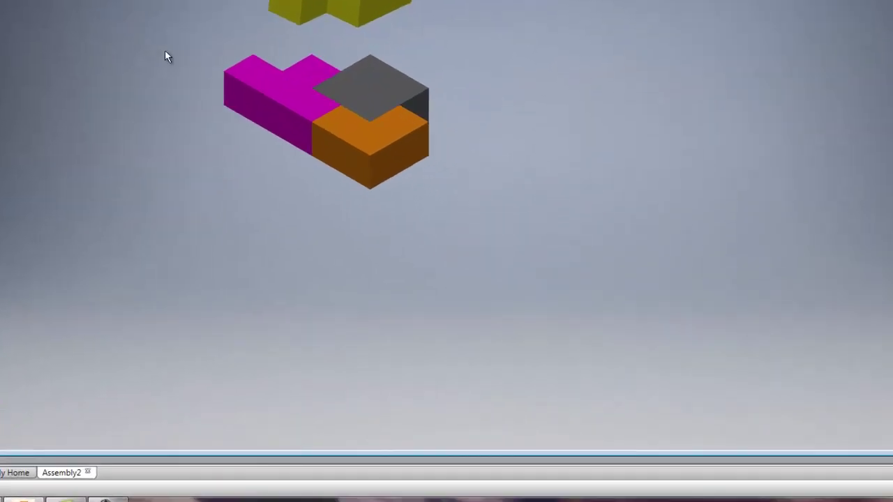
{"action": "middle_click_drag", "start_coordinate": [166, 51], "coordinate": [169, 121]}
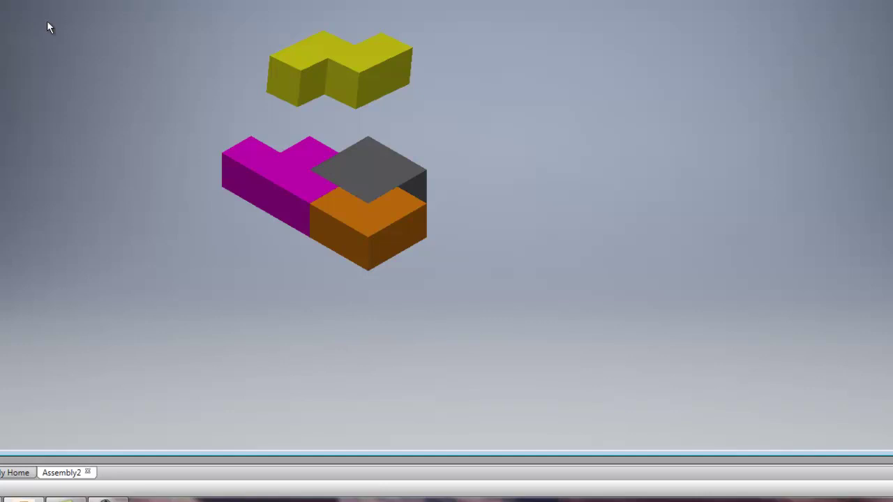